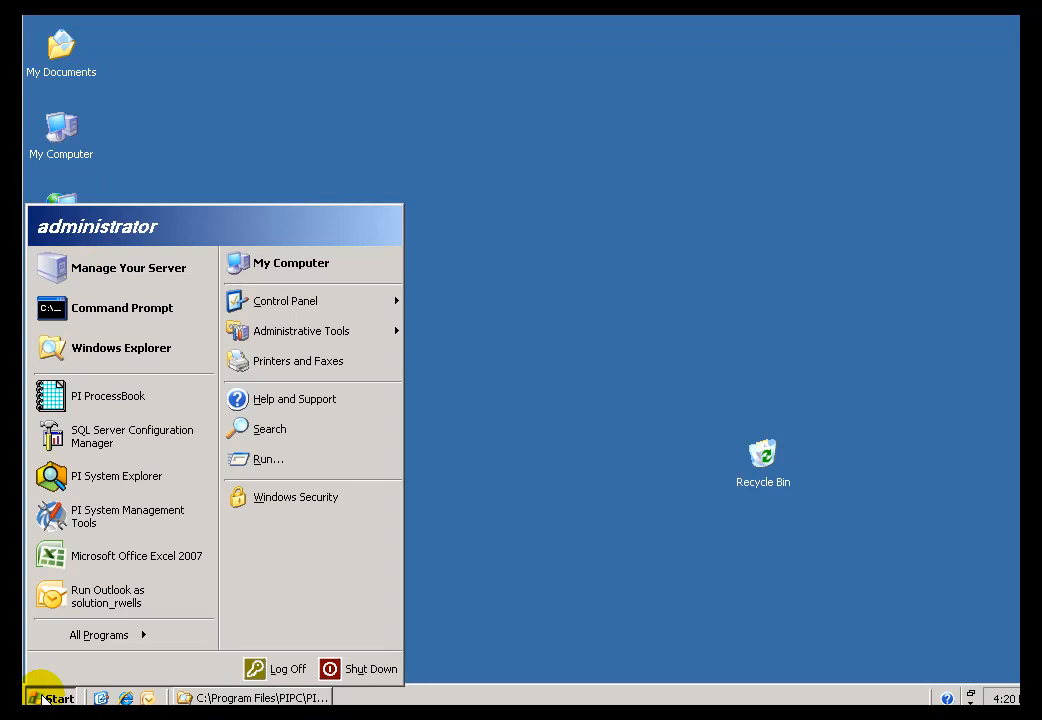
List the running Windows services with net start in a command prompt, examine the PI services, and close the prompt.
left_click(266, 459)
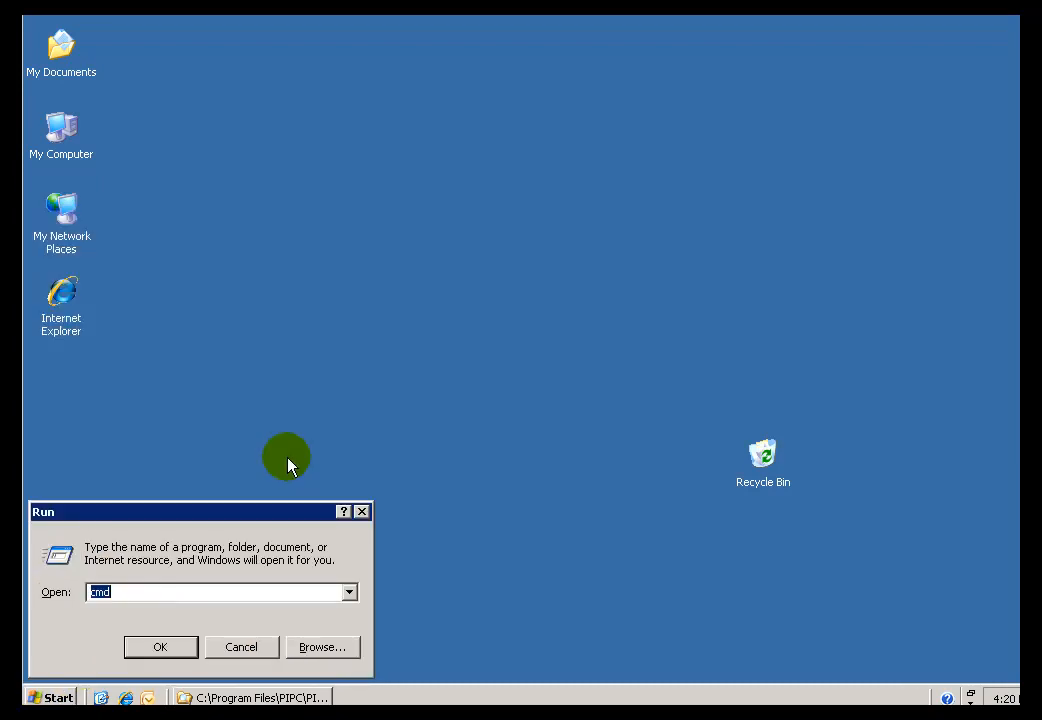
key("Return")
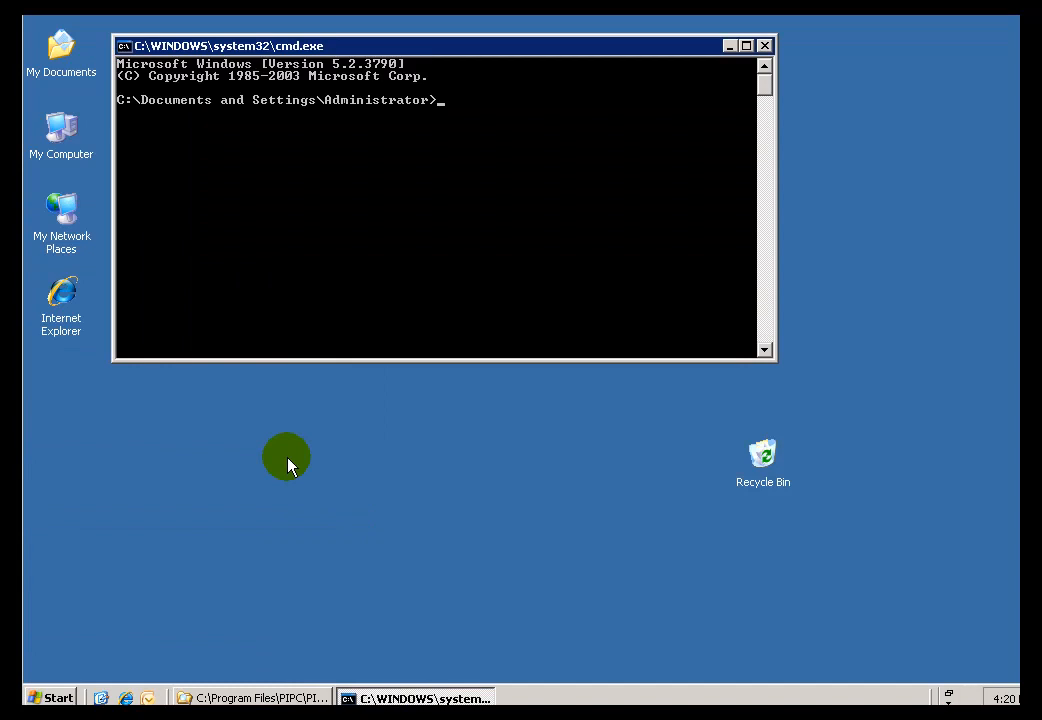
type("net start")
key("Return")
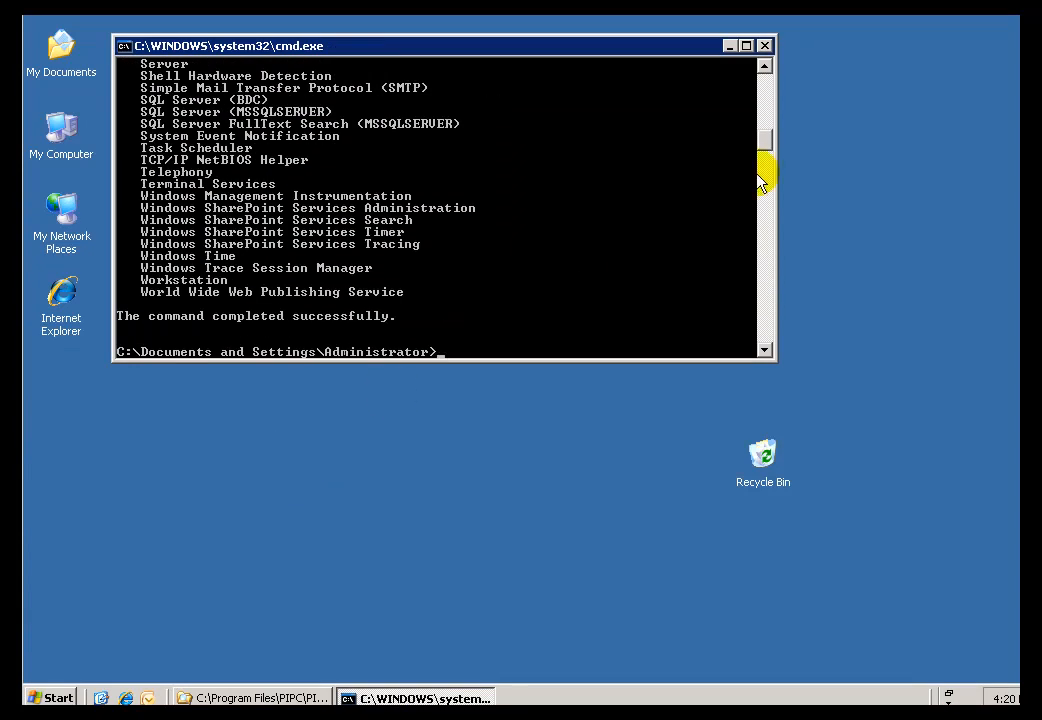
left_click(764, 87)
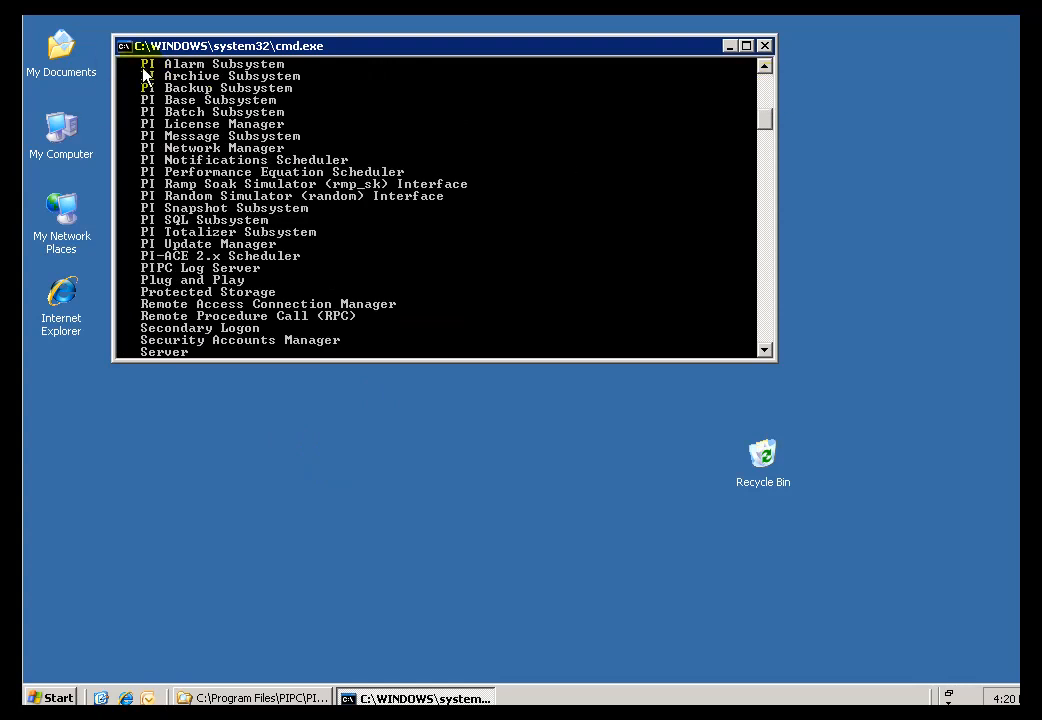
left_click(765, 45)
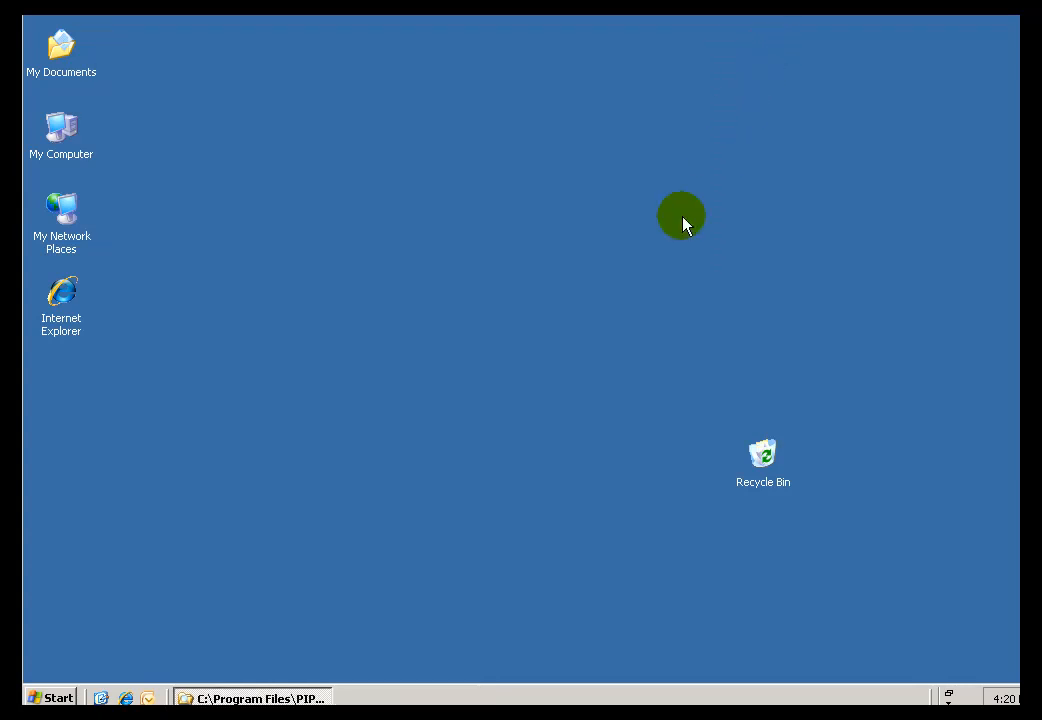
Launch PI System Management Tools.
left_click(47, 699)
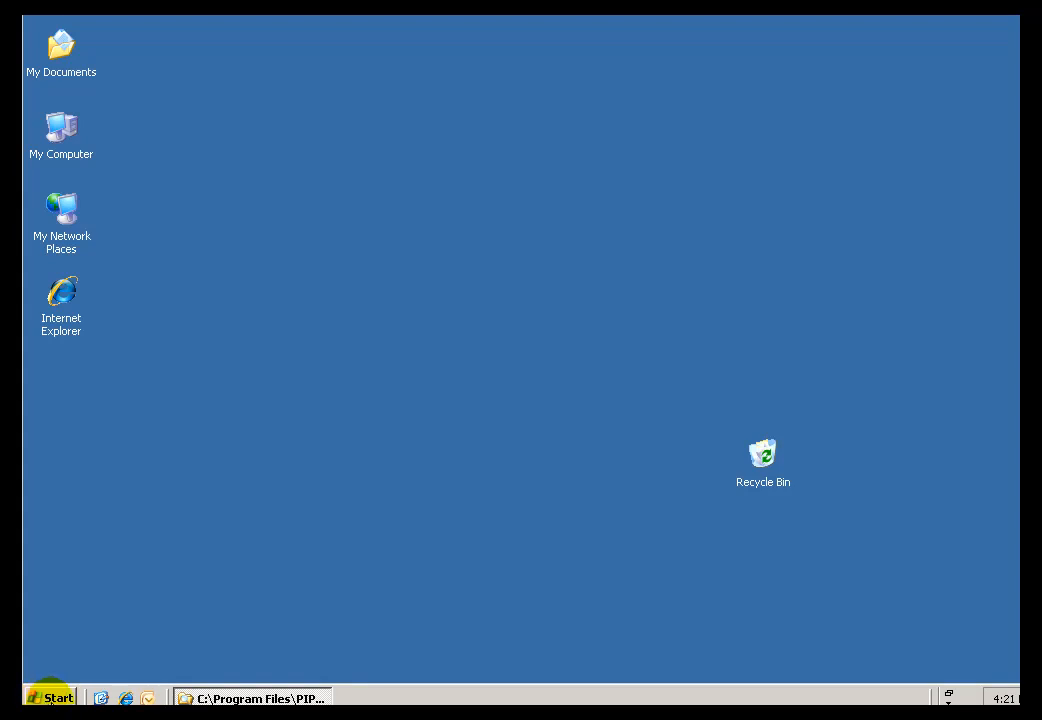
left_click(50, 698)
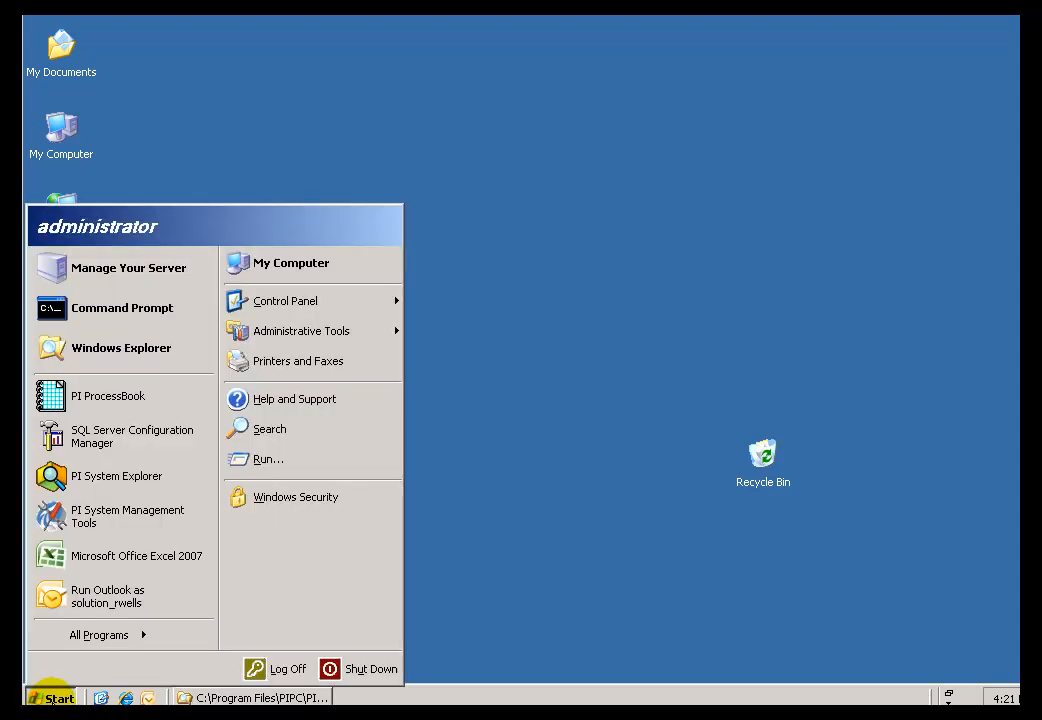
left_click(72, 520)
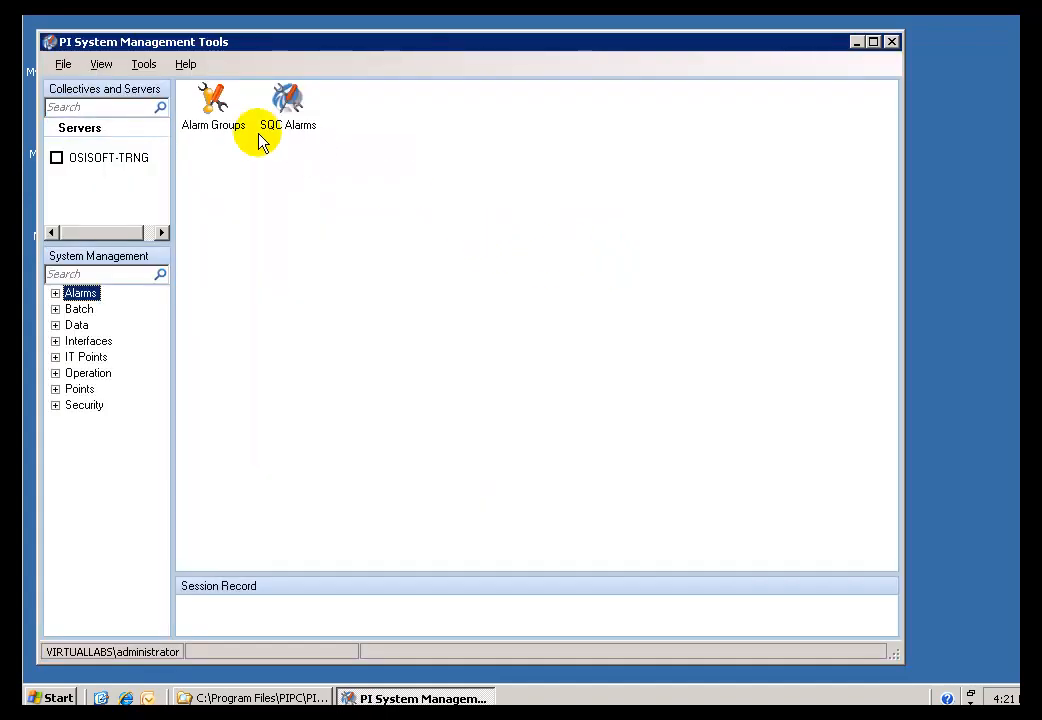
Open the PI Connection Manager and connect to the OSISOFT-TRNG server.
left_click(146, 66)
left_click(251, 62)
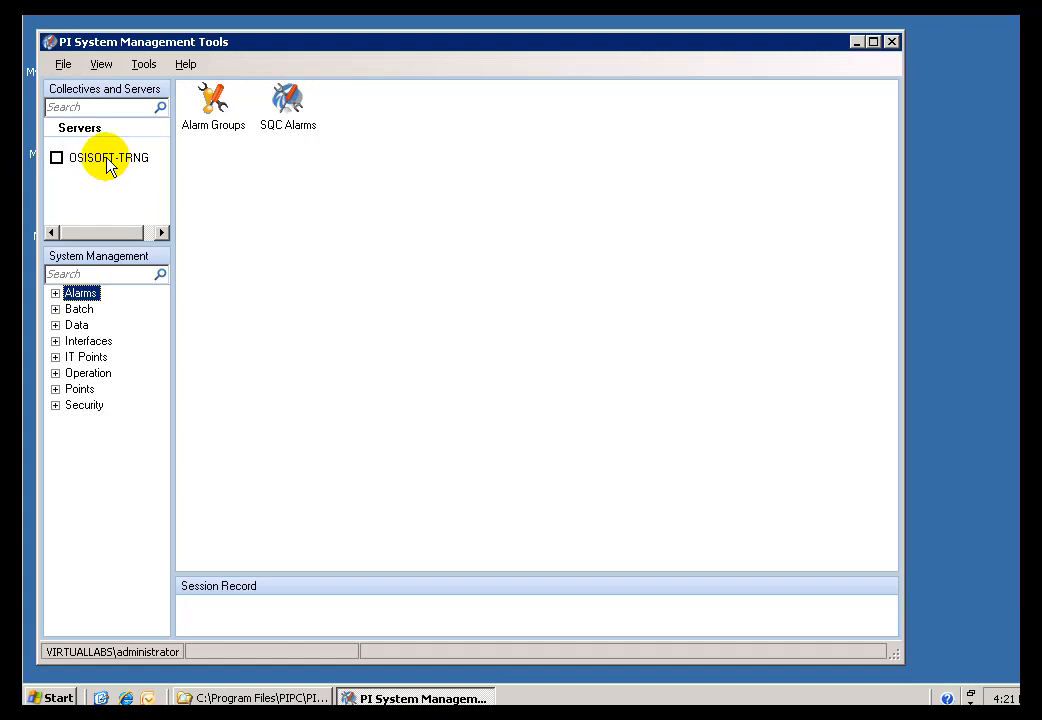
left_click(143, 66)
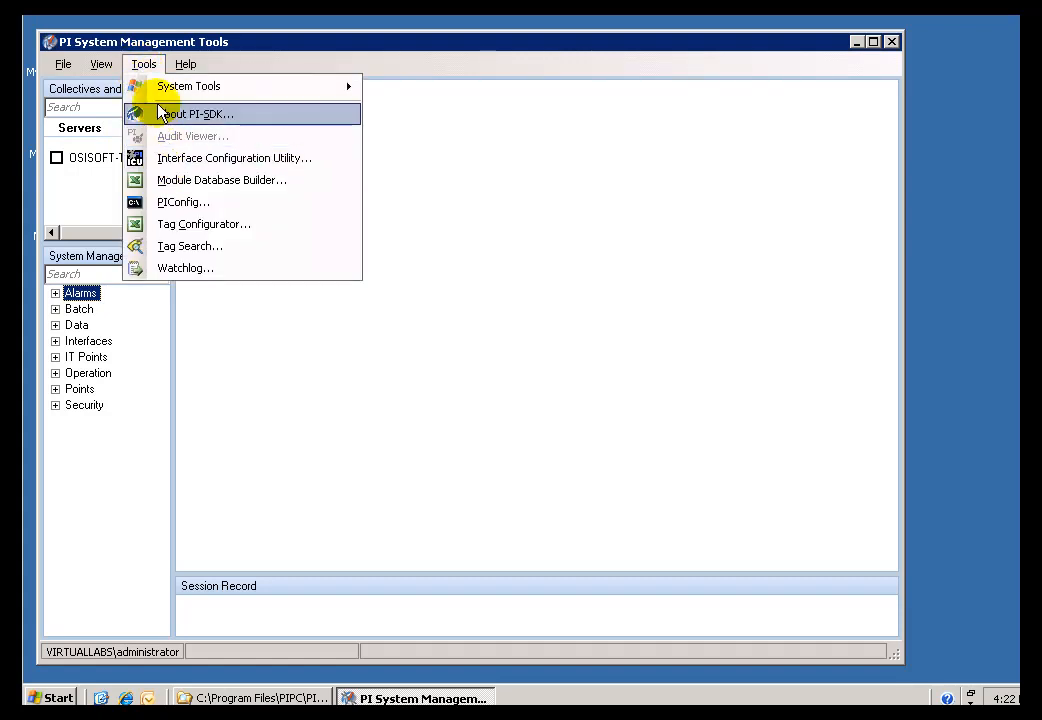
mouse_move(63, 68)
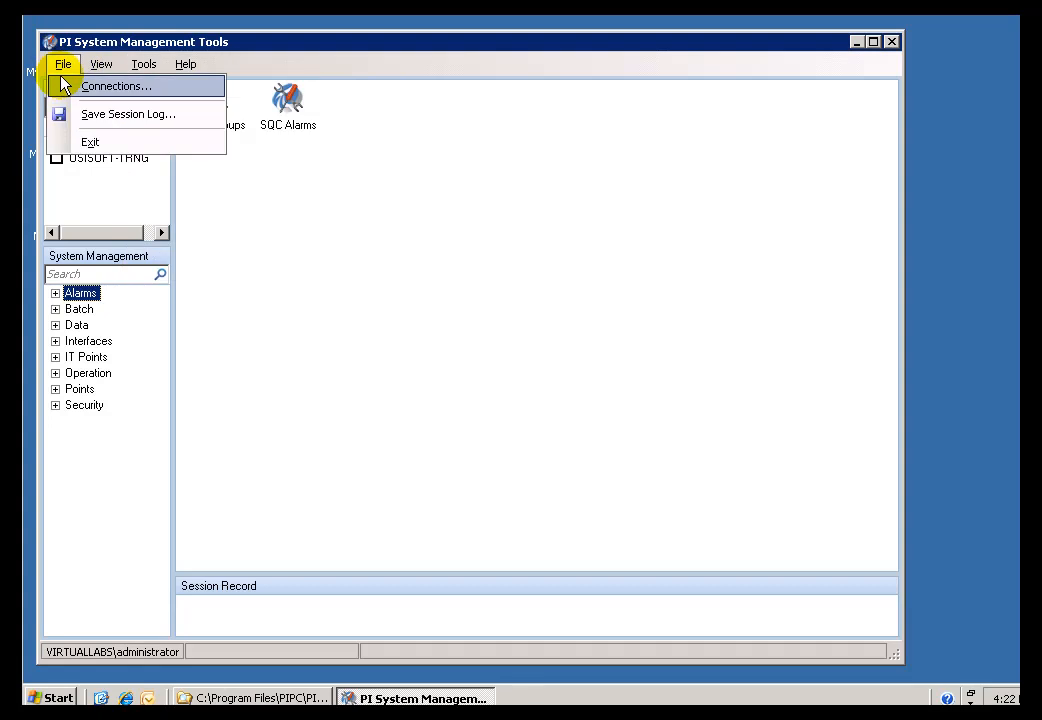
left_click(100, 88)
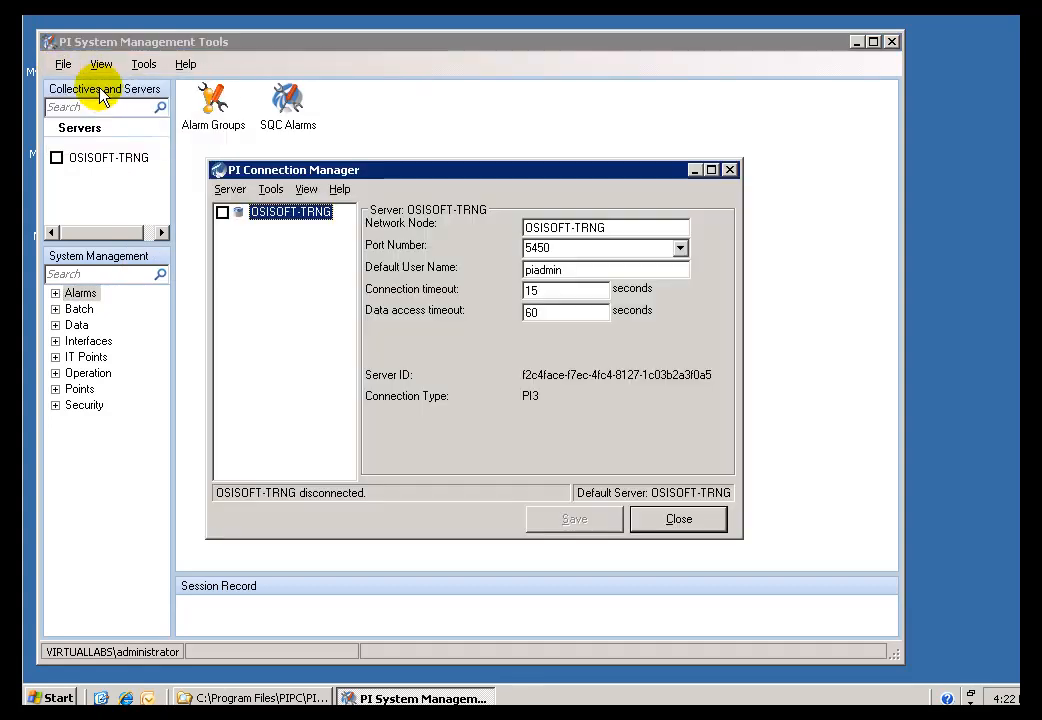
left_click(223, 214)
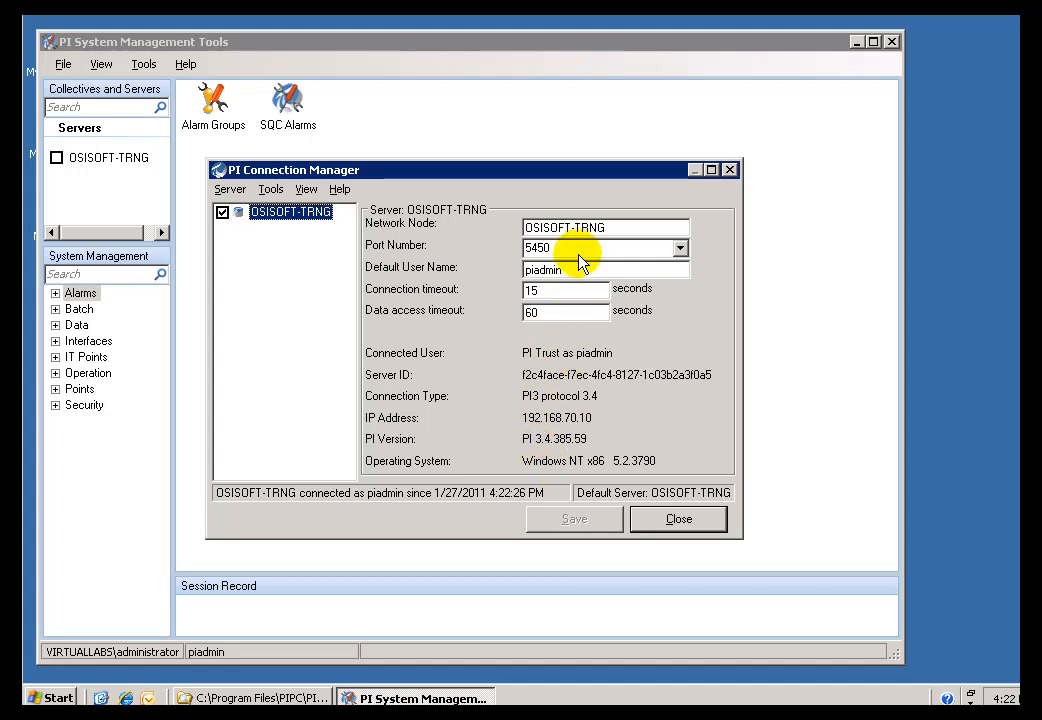
Start adding a PI server with network node myotherpi and default user name pidemo.
right_click(242, 242)
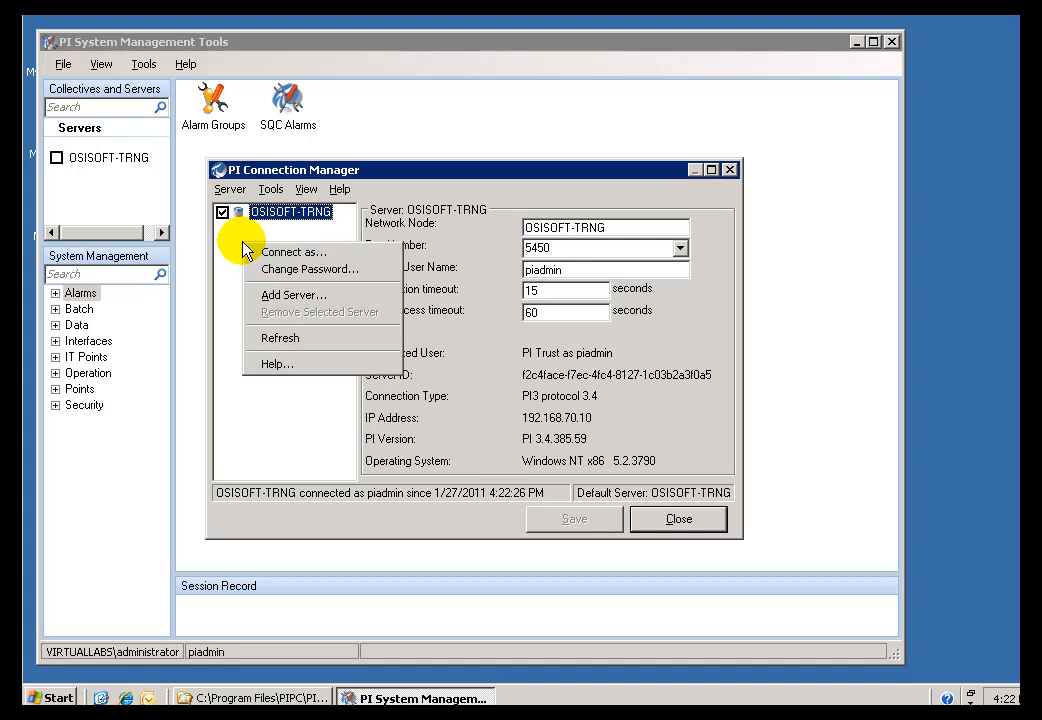
left_click(289, 298)
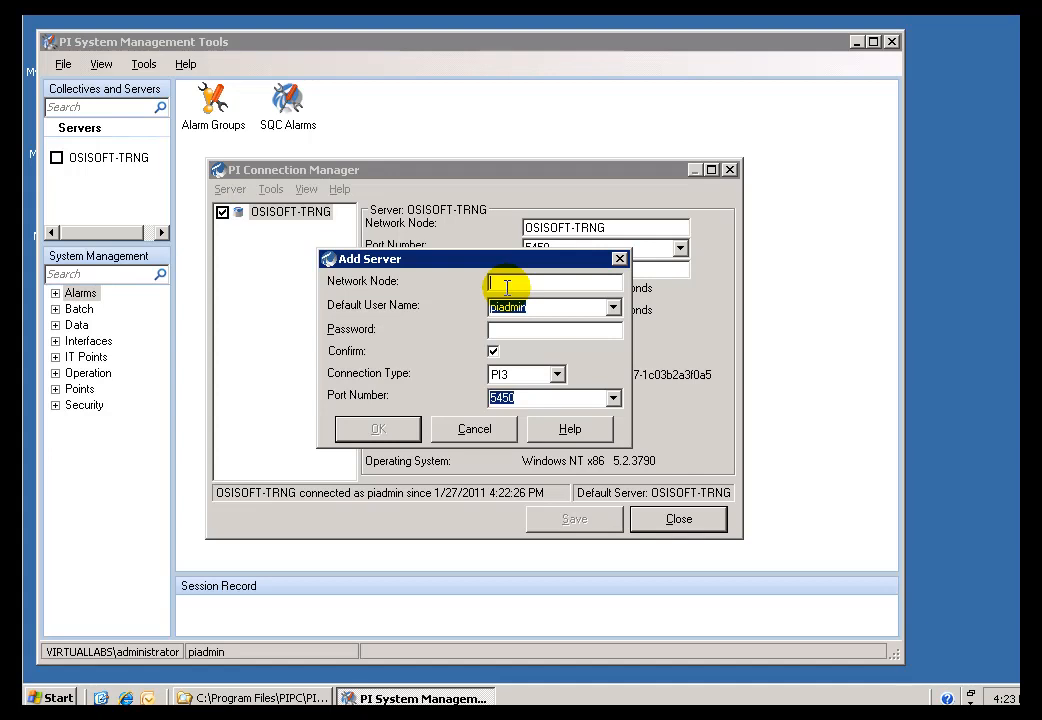
type("my")
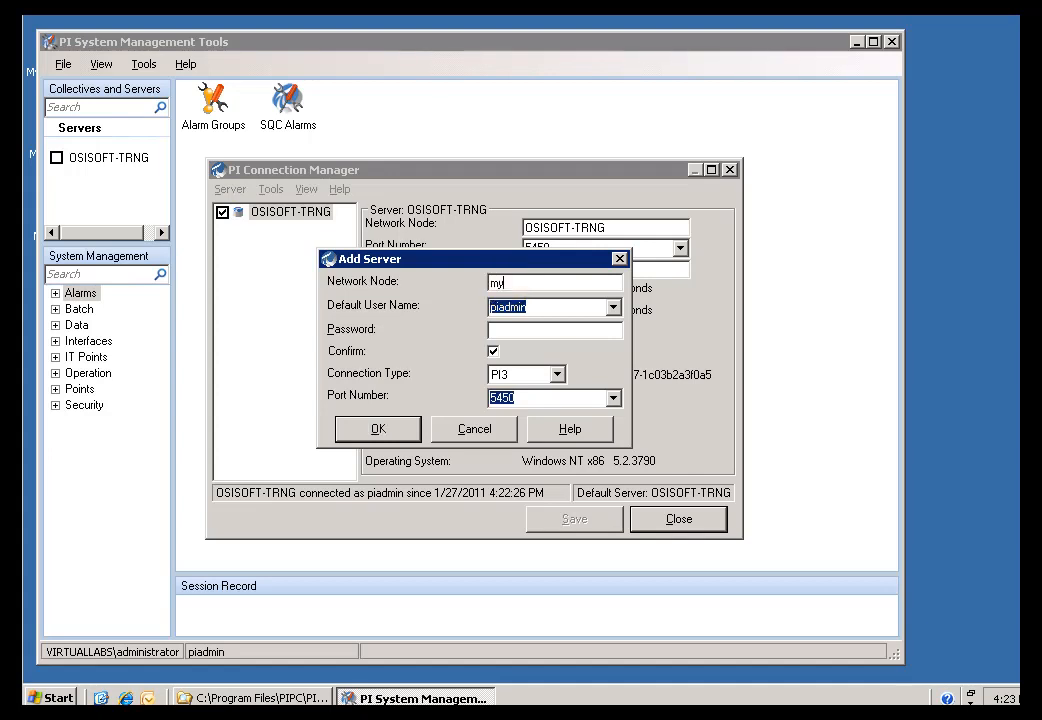
type("otherpi")
left_click(614, 312)
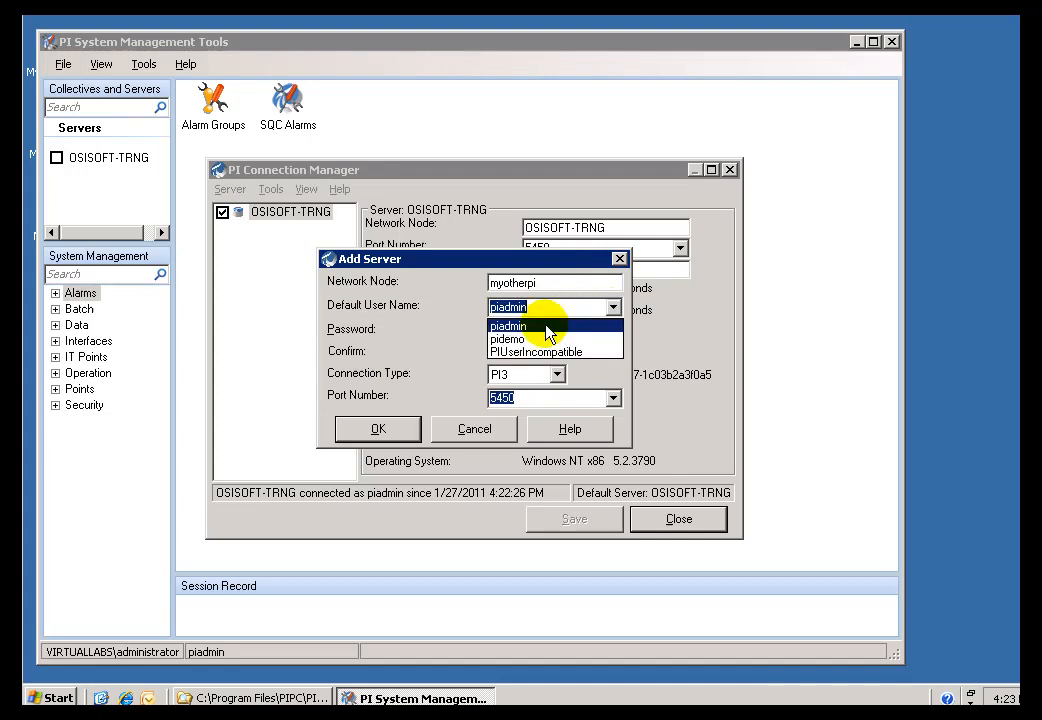
left_click(521, 340)
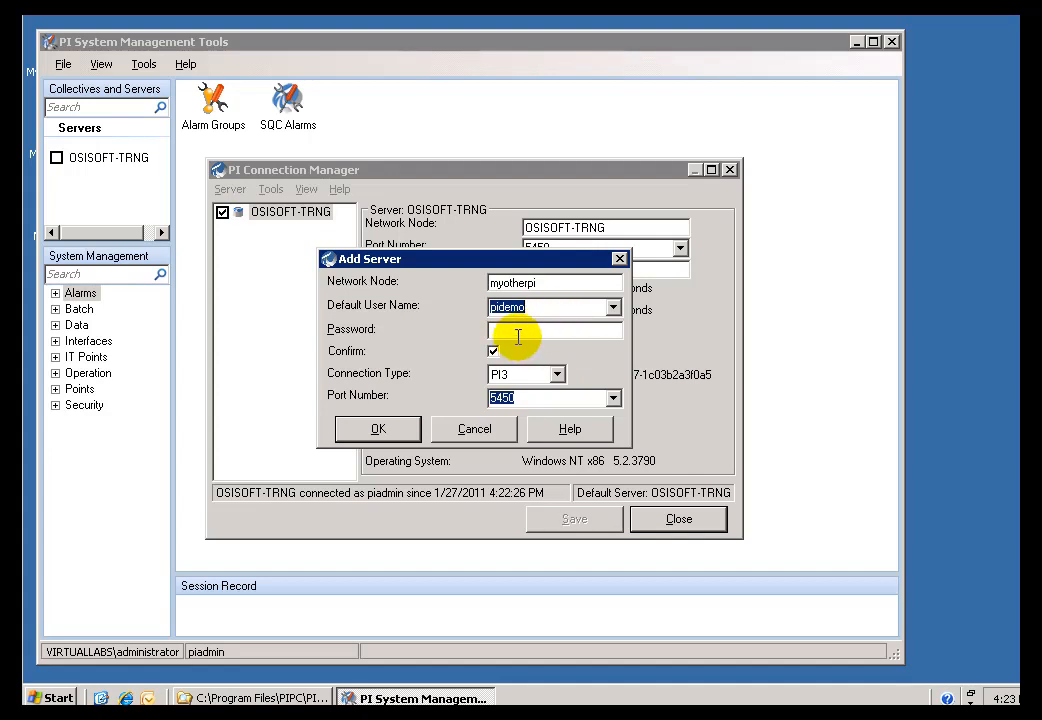
Leave the new server's password blank and select connection type PI3 with port number 5450.
left_click(513, 331)
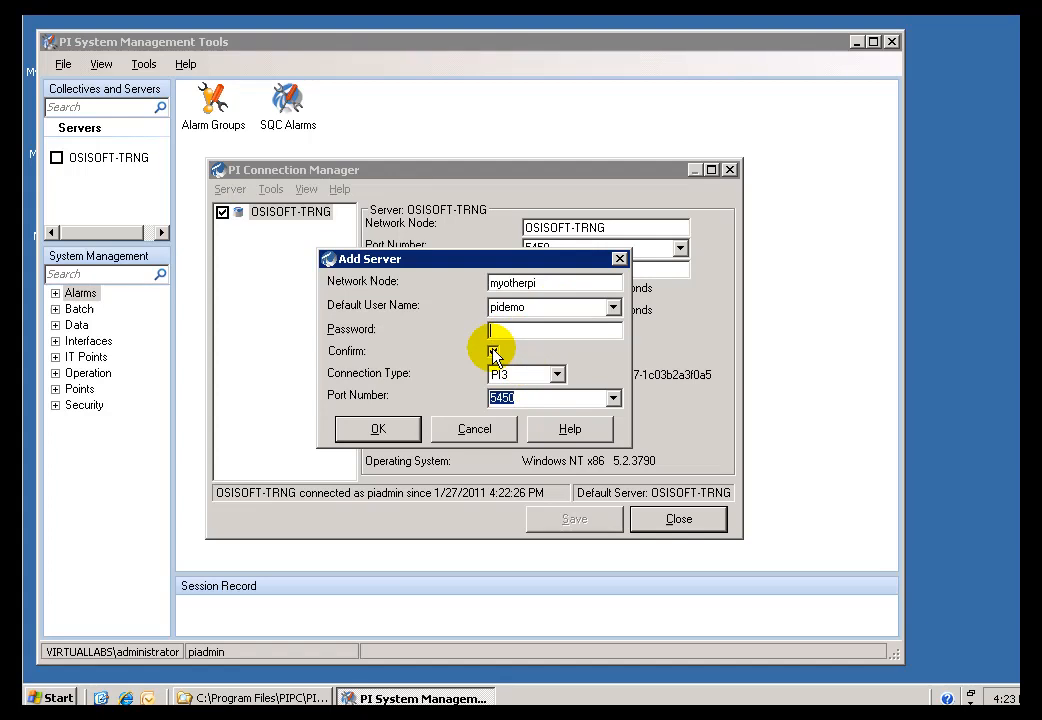
left_click(557, 376)
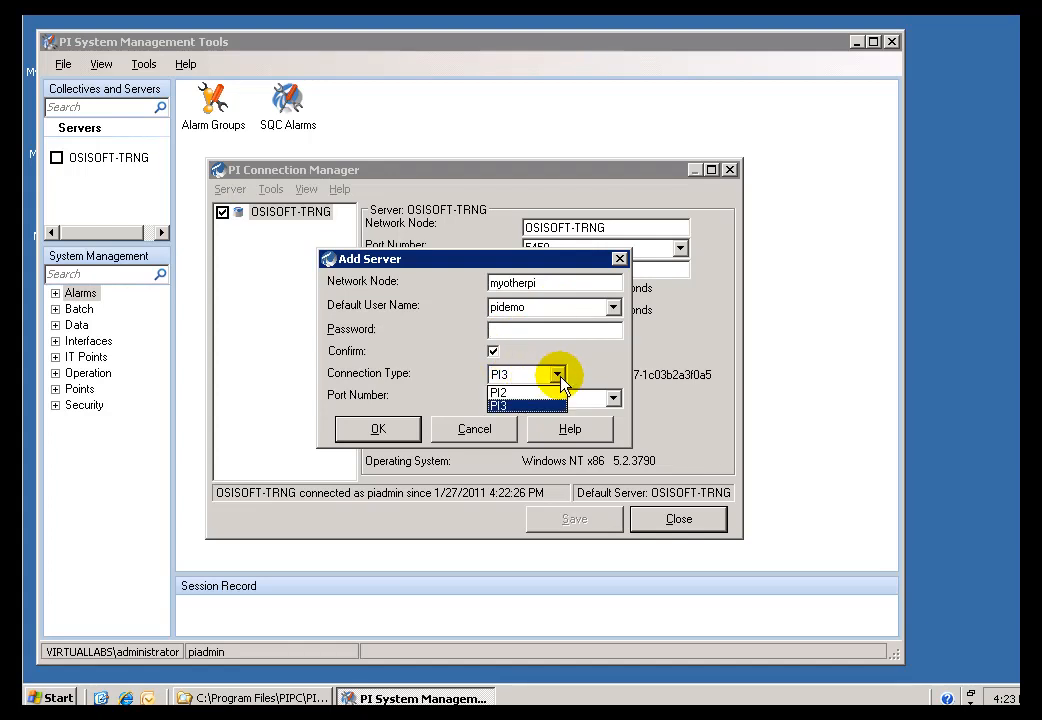
left_click(505, 404)
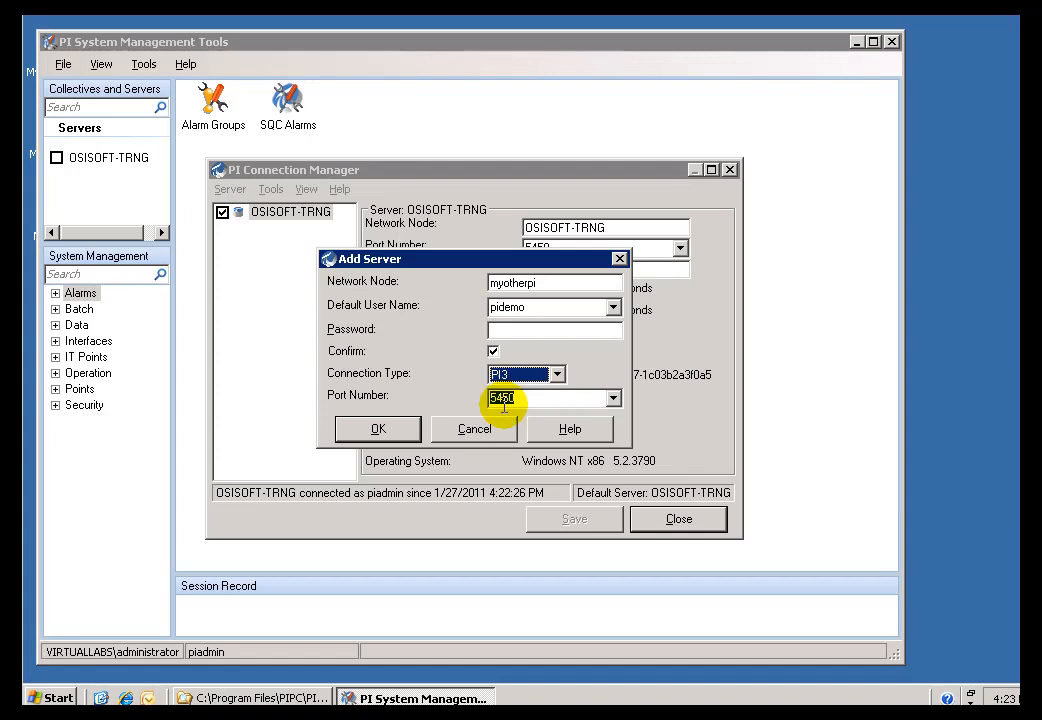
left_click(612, 401)
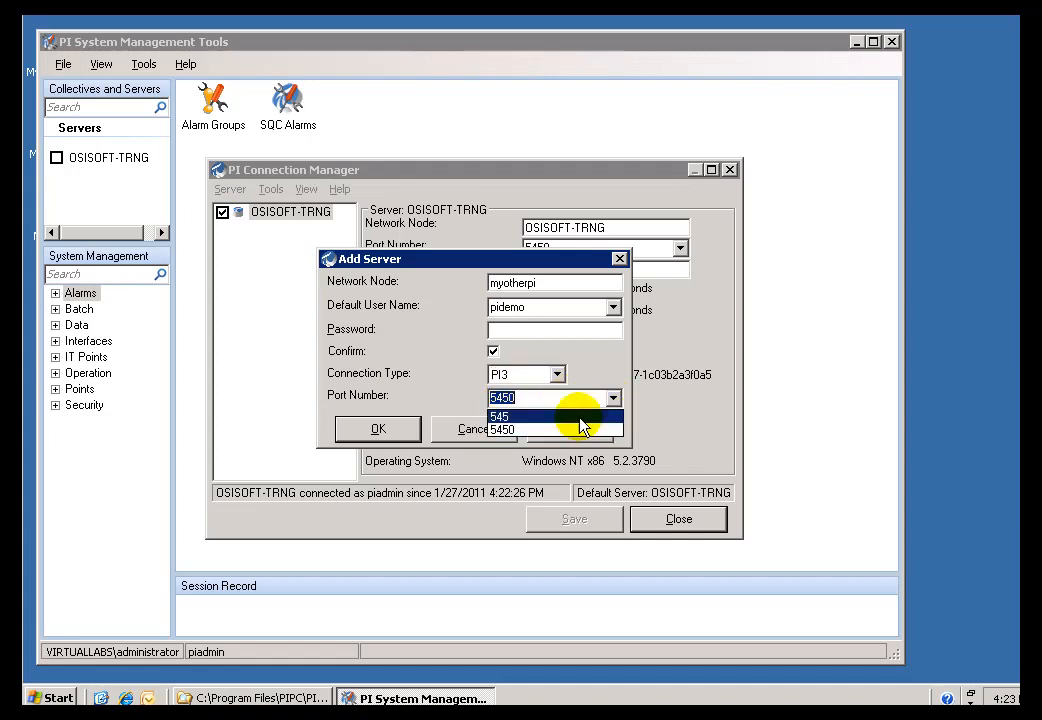
left_click(511, 432)
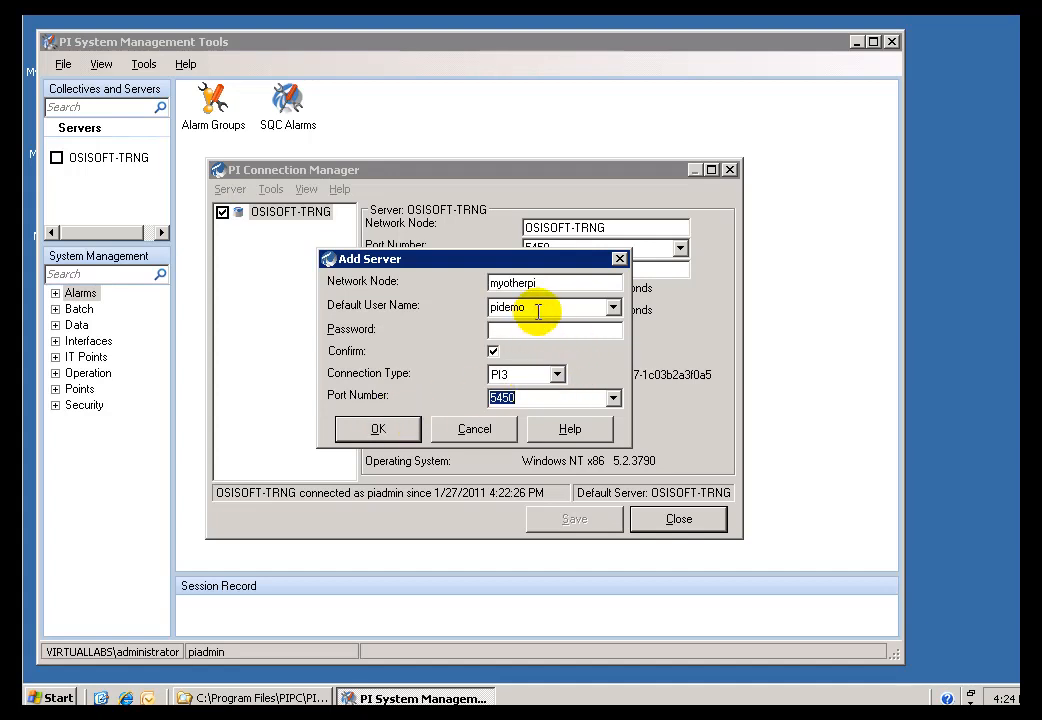
Try a custom default user name, test1, for the new server.
left_click(612, 310)
left_click(613, 314)
left_click(516, 333)
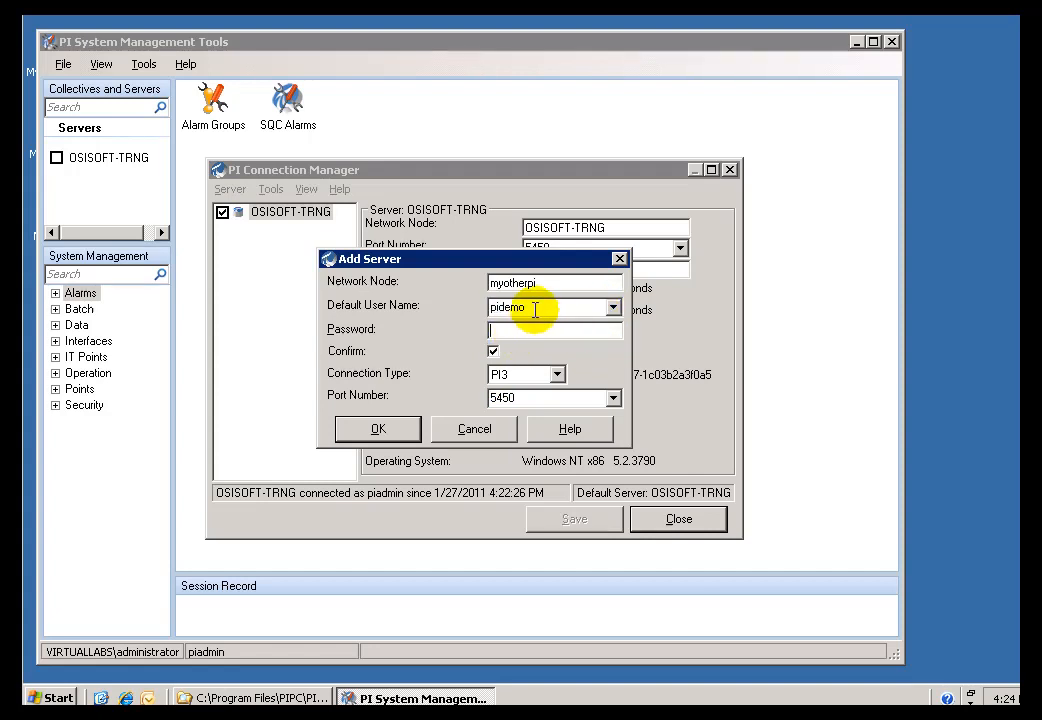
double_click(535, 310)
type("test1")
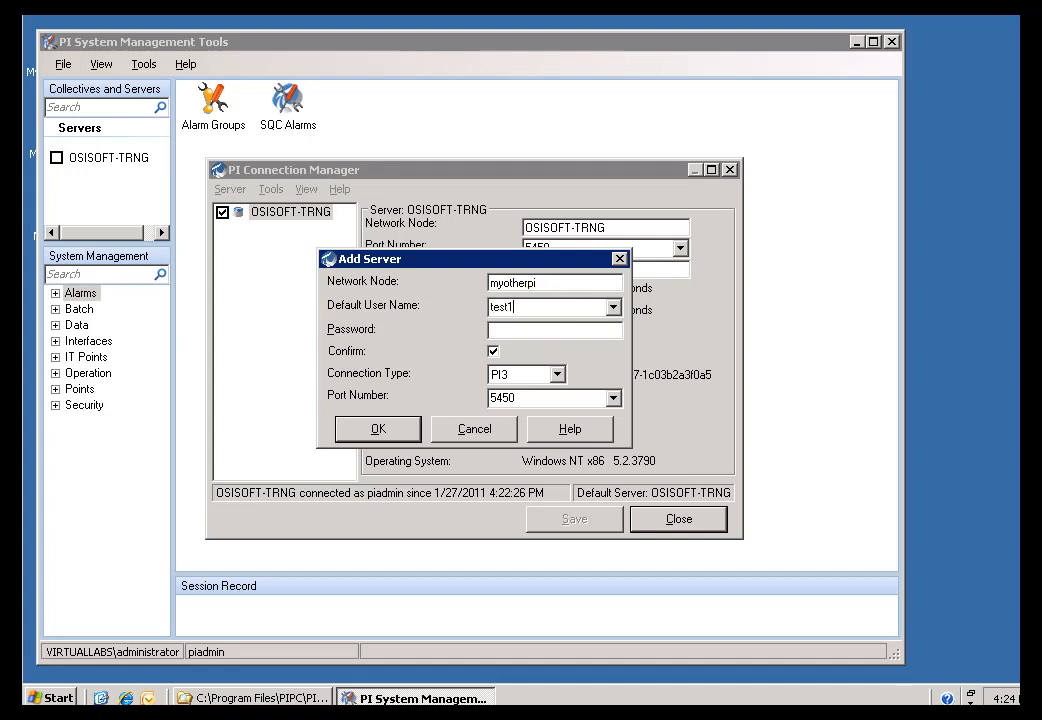
Choose pidemo as the default user name and add the myotherpi server.
left_click(613, 308)
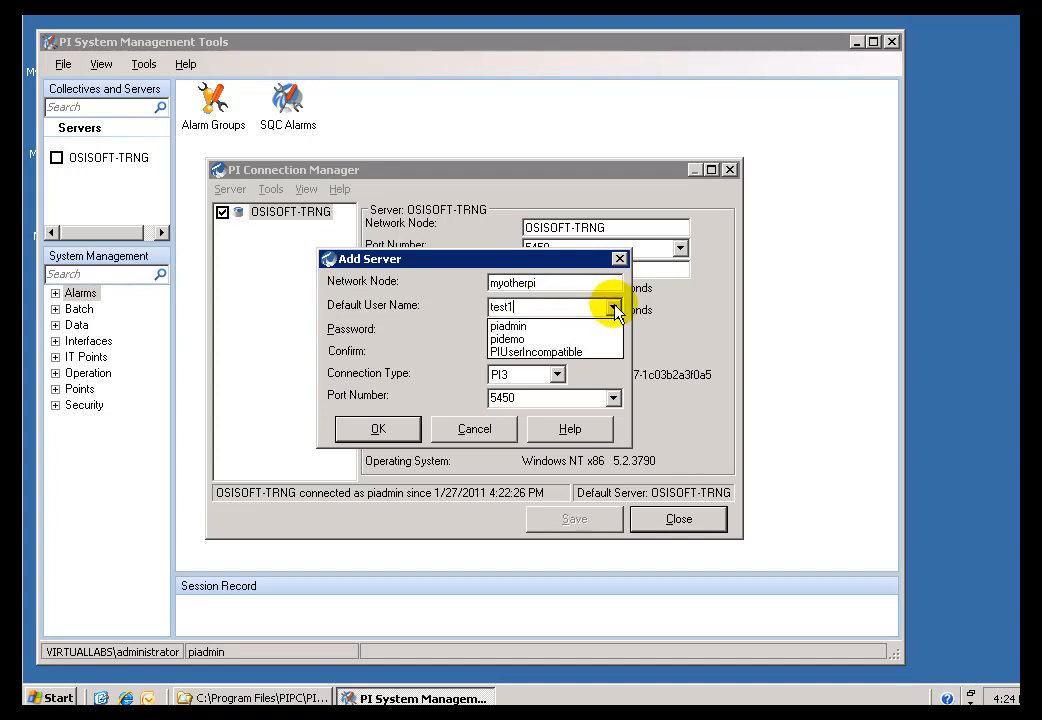
left_click(524, 340)
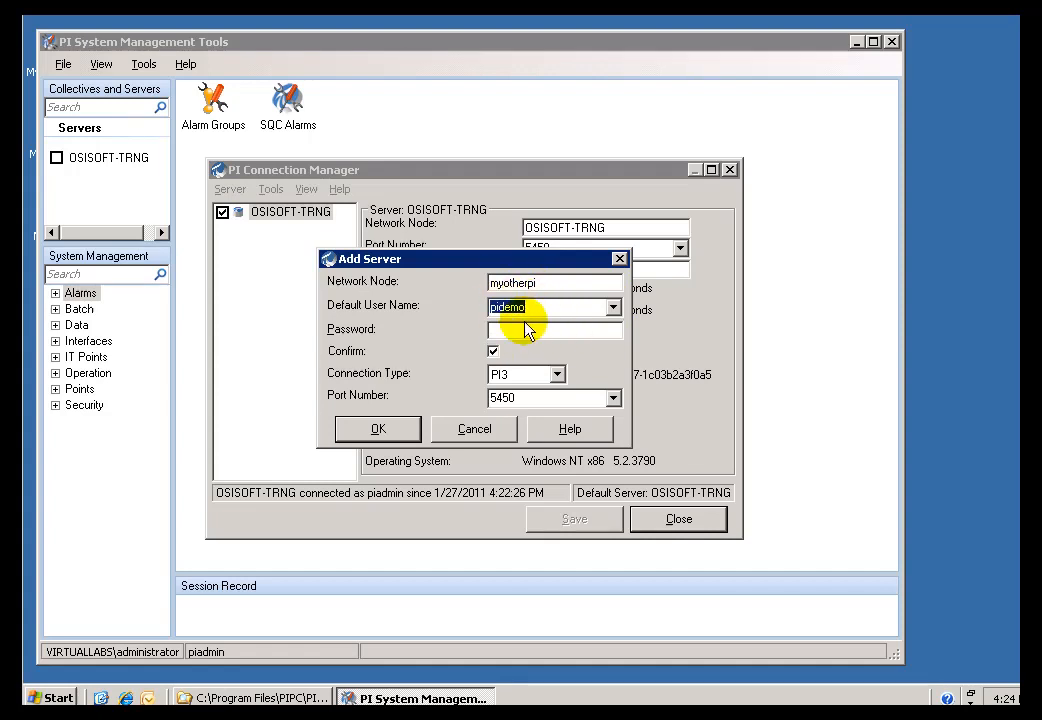
left_click(377, 429)
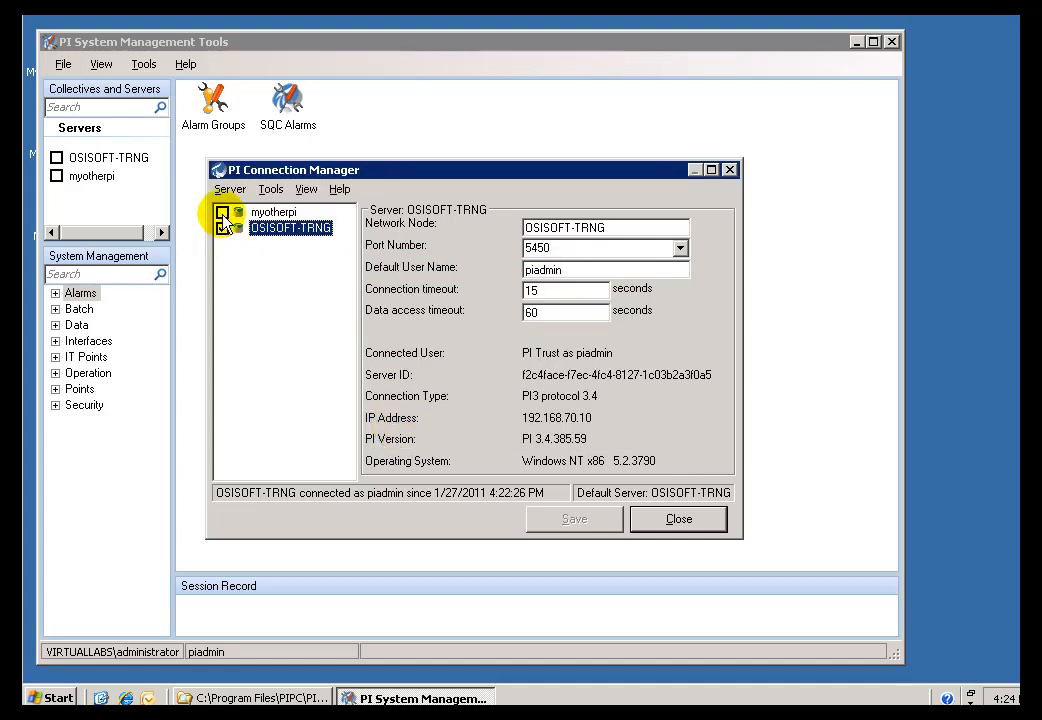
Connect to the myotherpi server and compare its connection details with those of OSISOFT-TRNG.
left_click(274, 214)
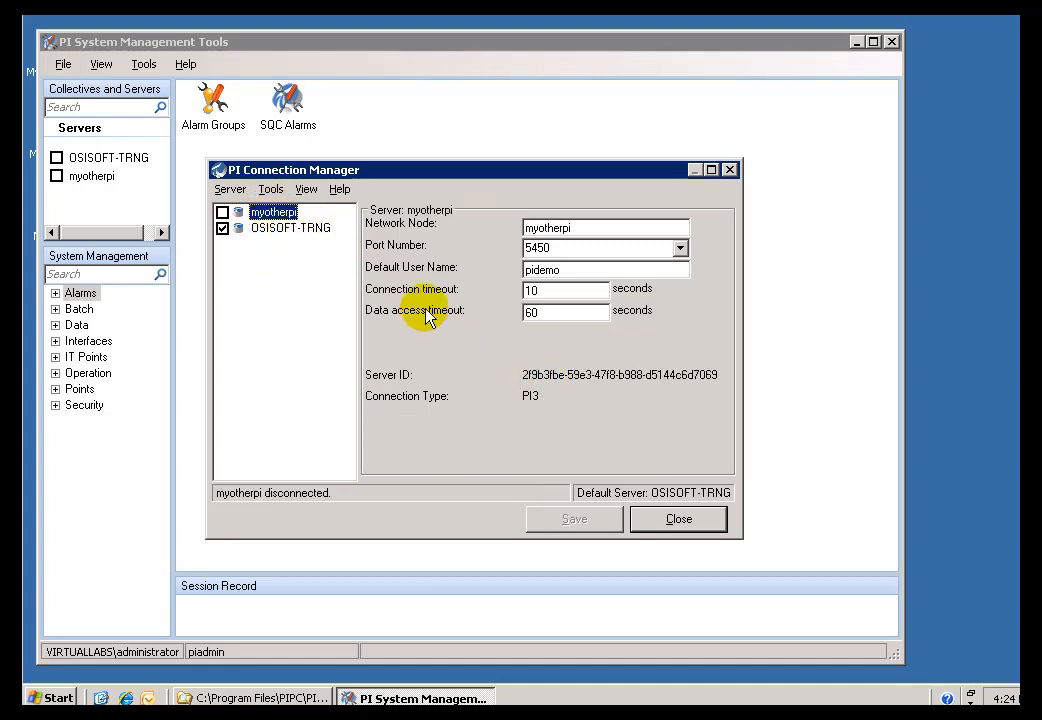
left_click(223, 213)
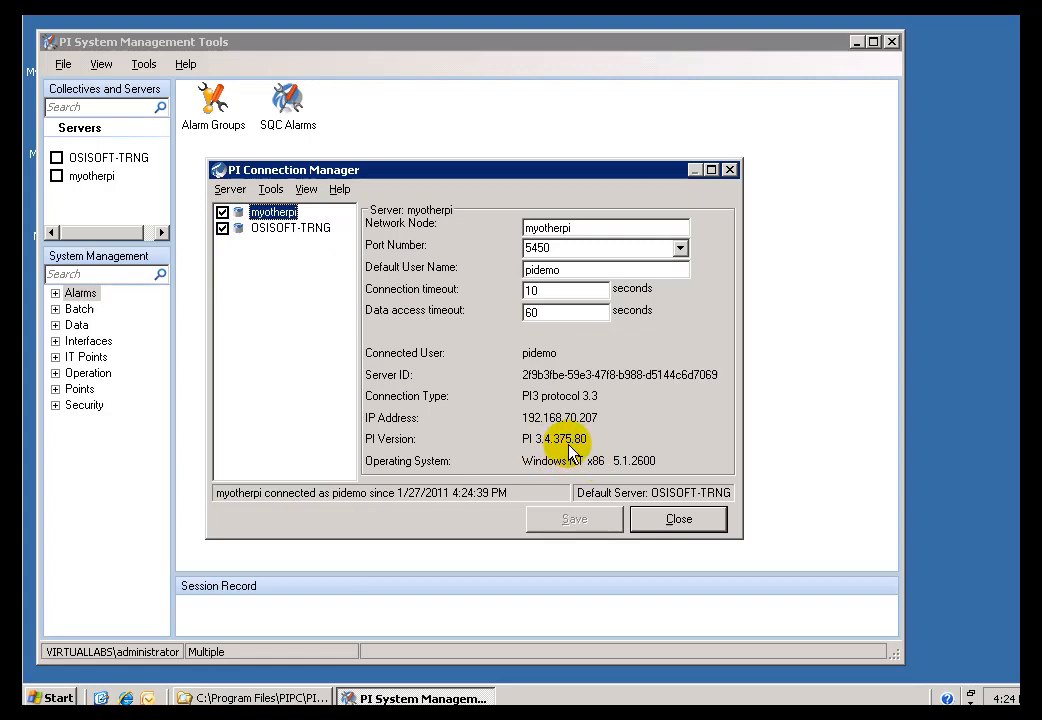
left_click(260, 233)
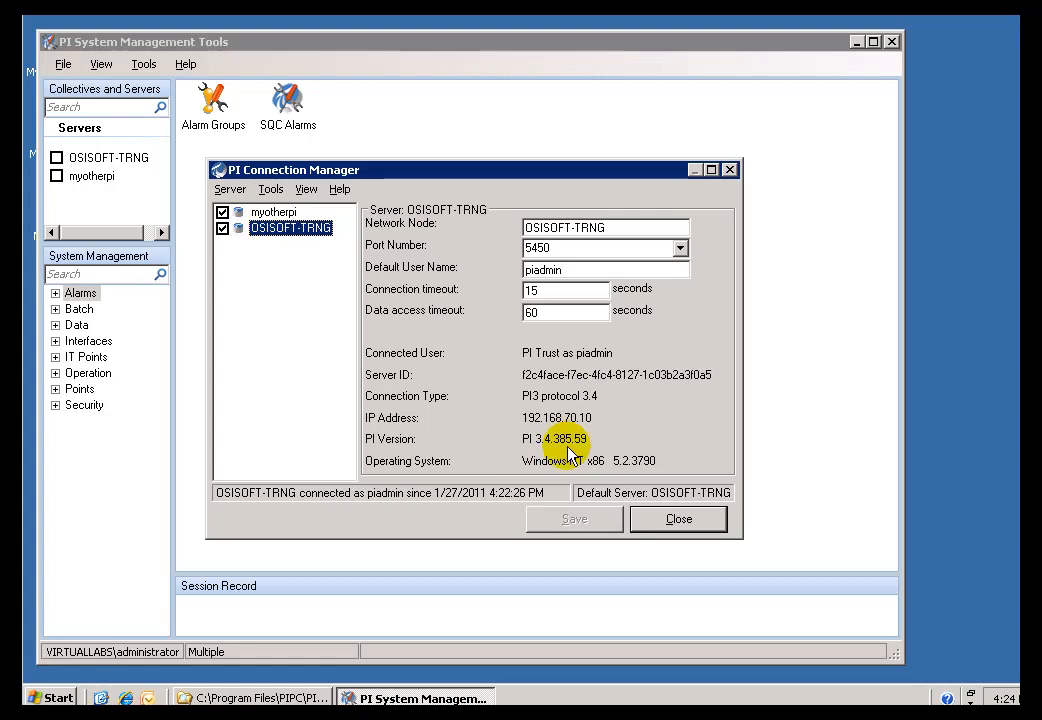
left_click(269, 214)
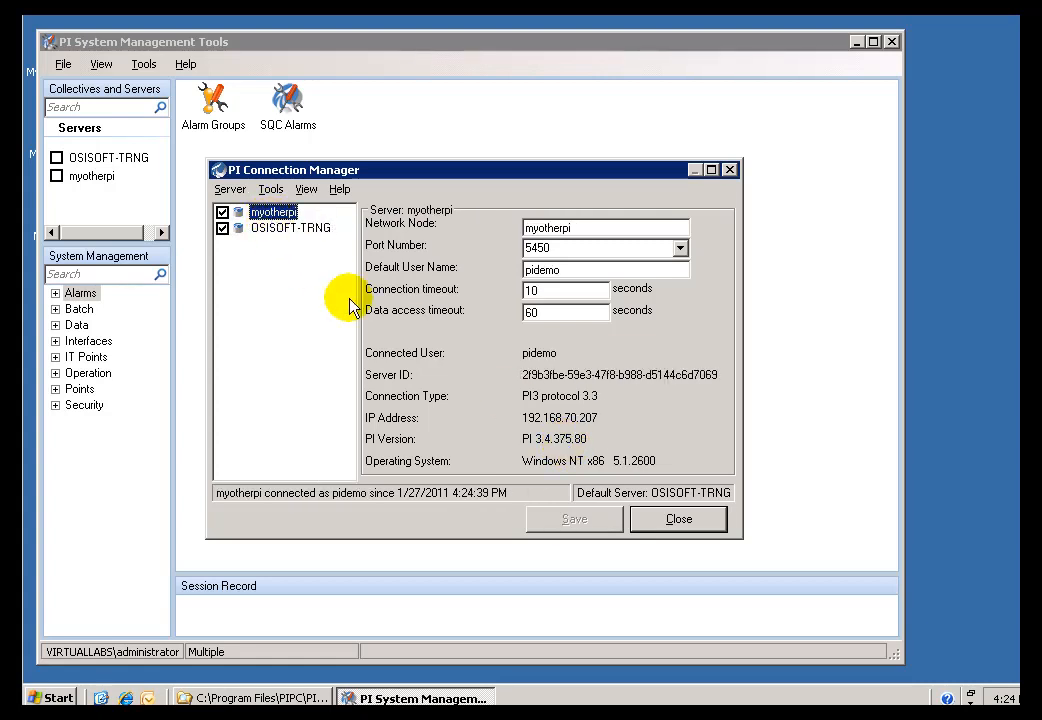
Disconnect from the myotherpi server and close the PI Connection Manager.
left_click(223, 214)
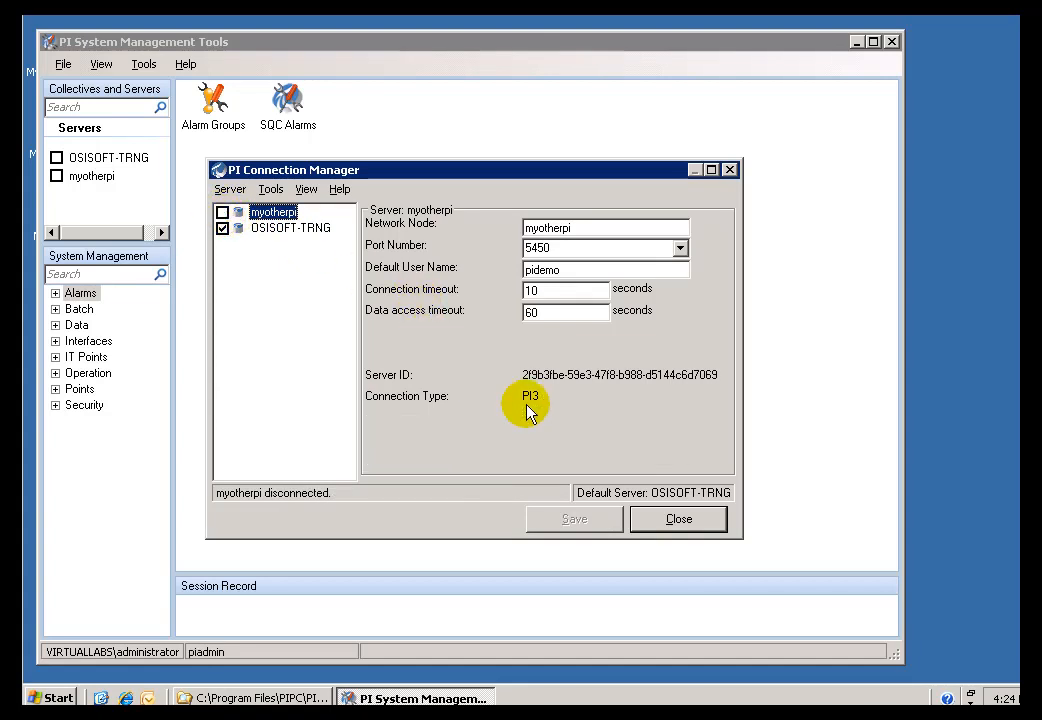
left_click(676, 526)
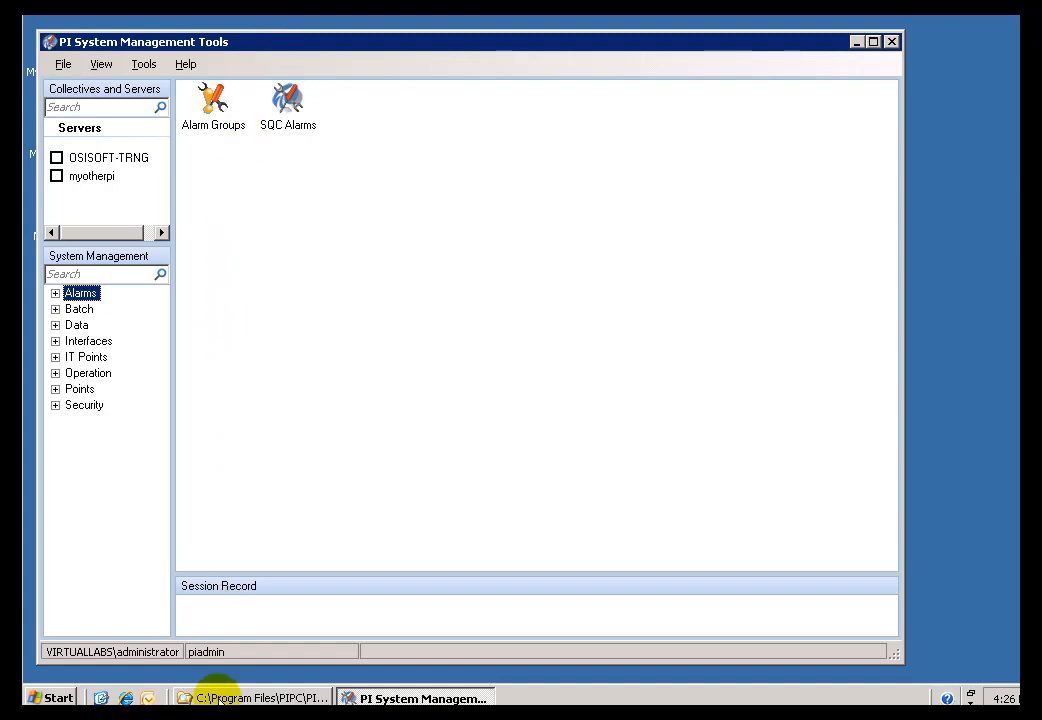
Switch to the Explorer window showing C:\Program Files\PIPC\PISDK and launch AboutPI-SDK.exe from that folder.
left_click(240, 696)
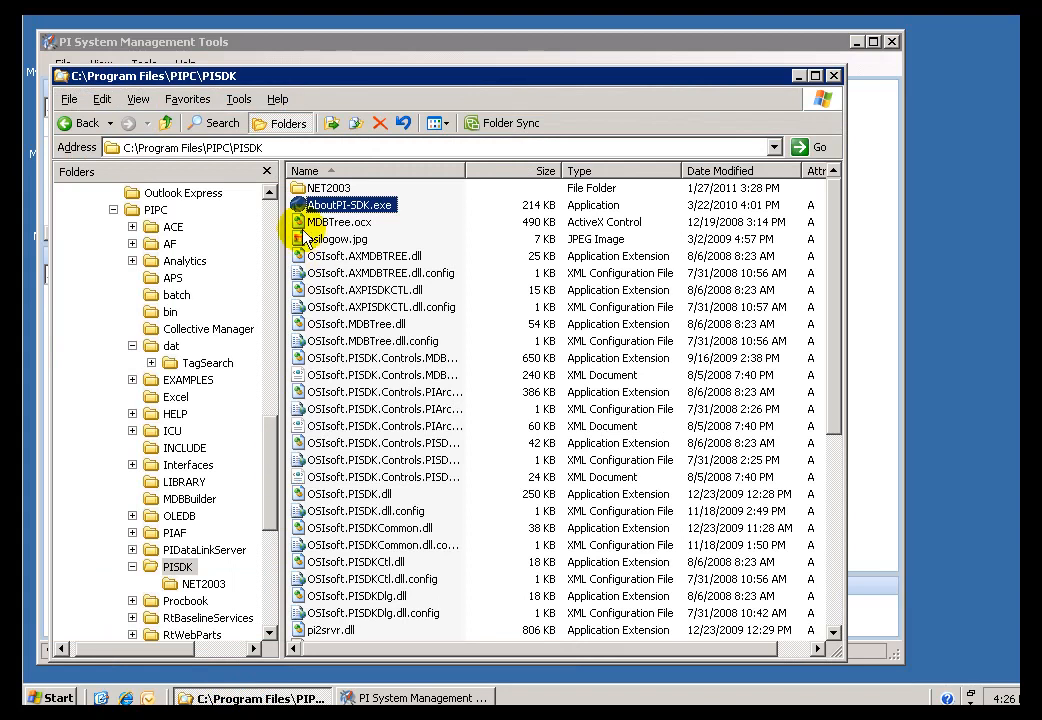
left_click(262, 152)
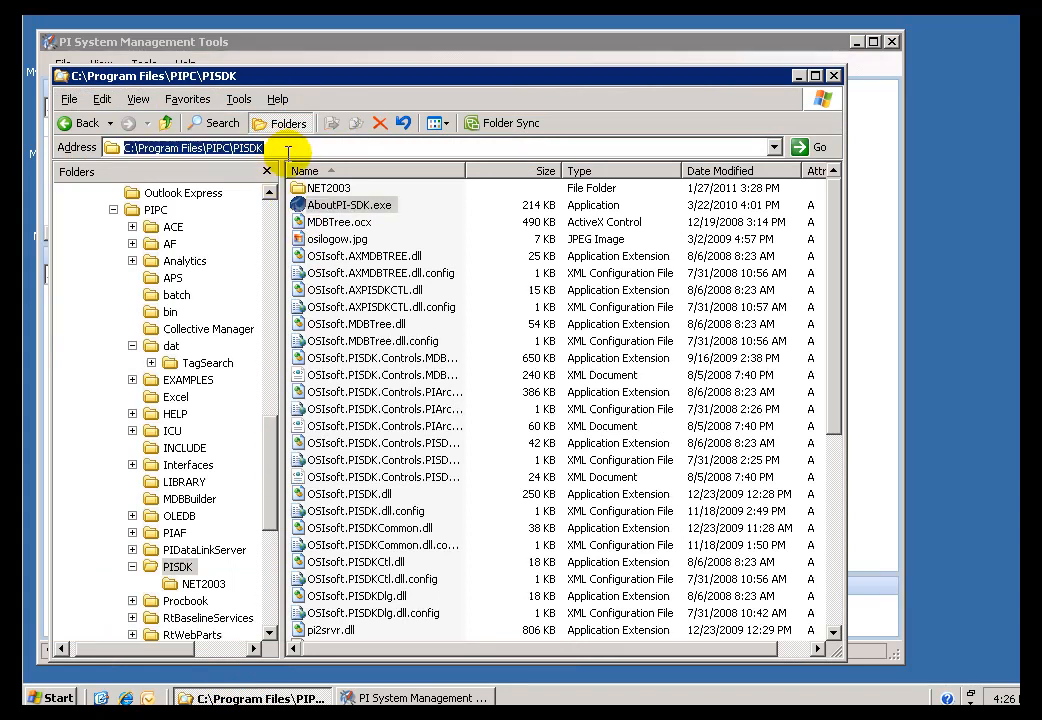
left_click(207, 148)
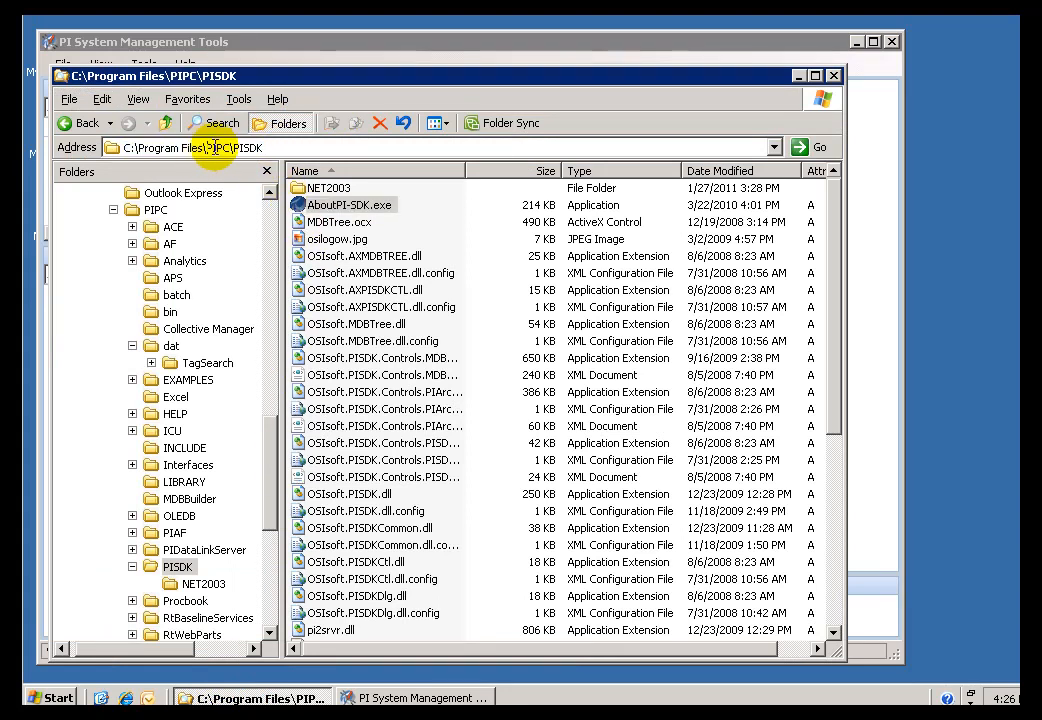
left_click_drag(235, 148, 290, 151)
left_click(290, 150)
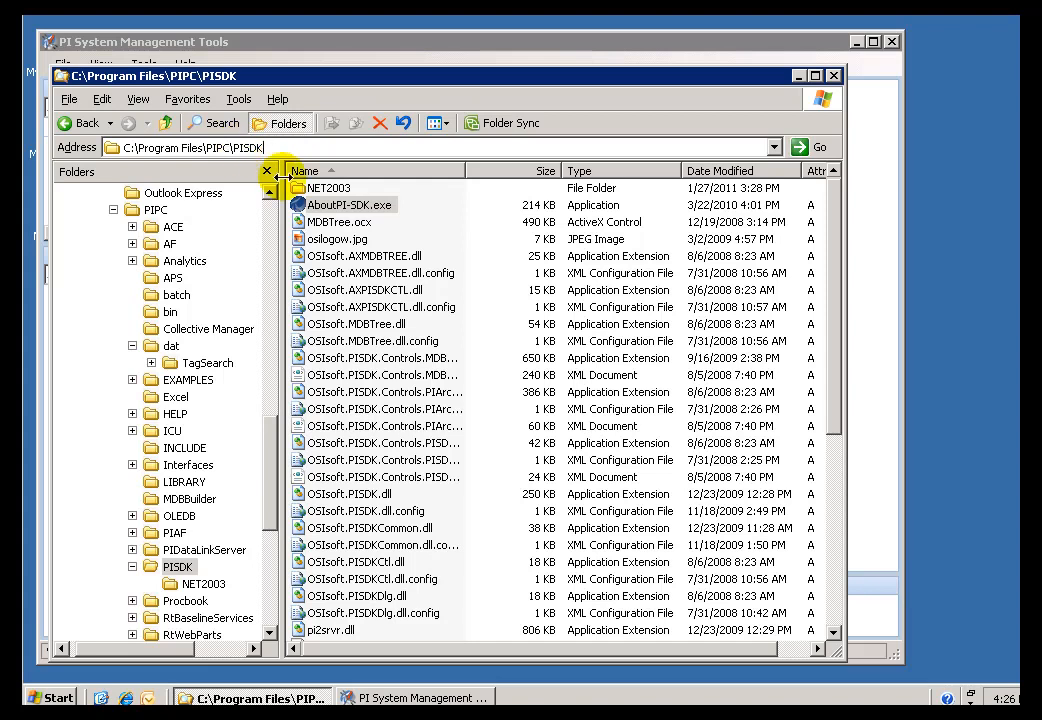
left_click(298, 205)
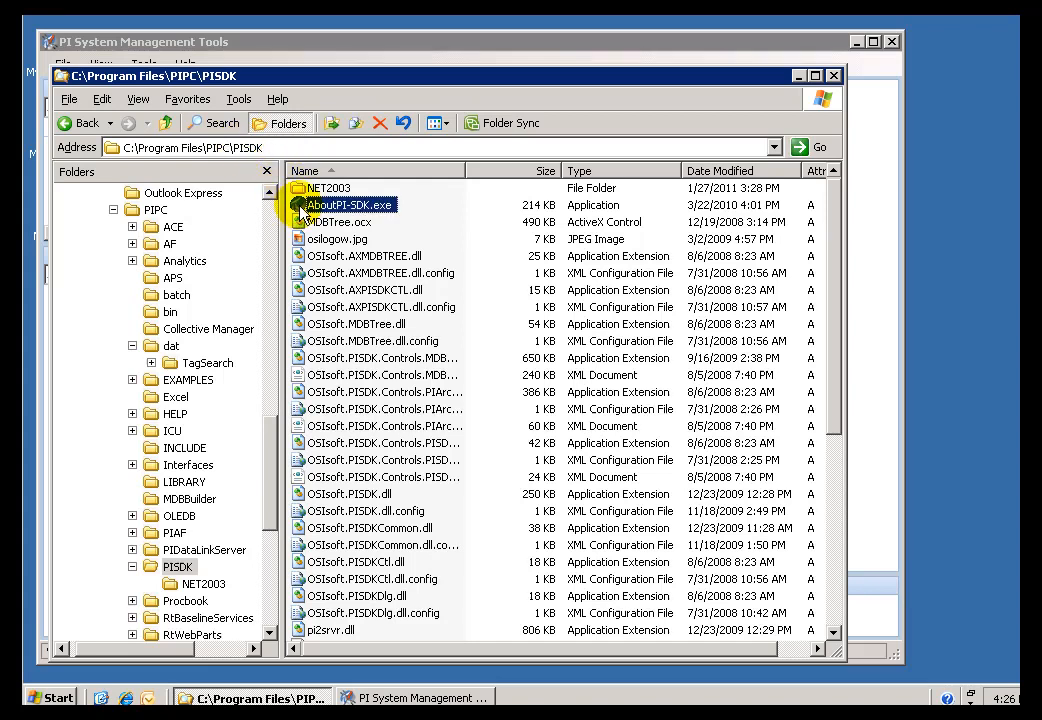
mouse_move(299, 213)
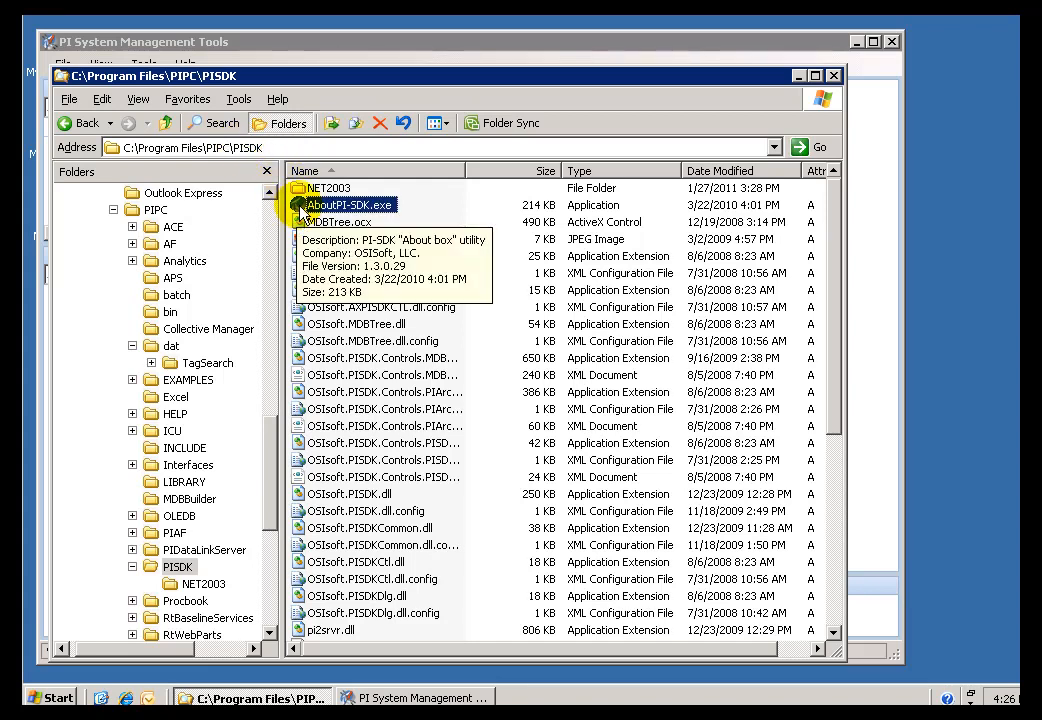
double_click(300, 210)
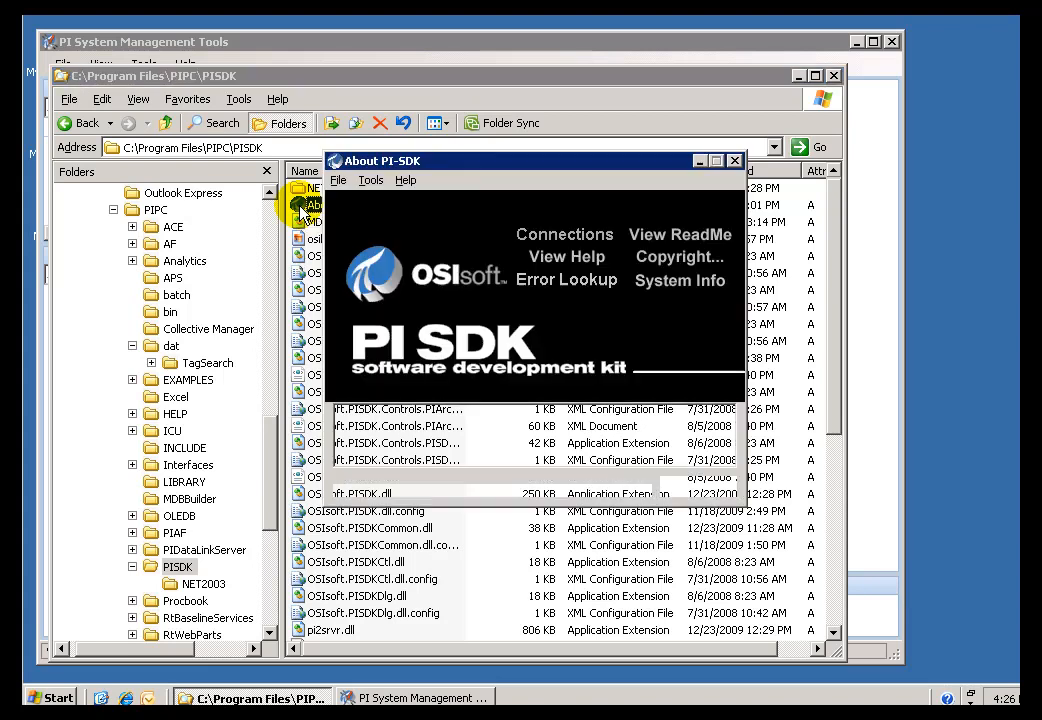
View the server connections from the About PI-SDK utility, and close both the PI Connection Manager and the utility.
left_click(548, 248)
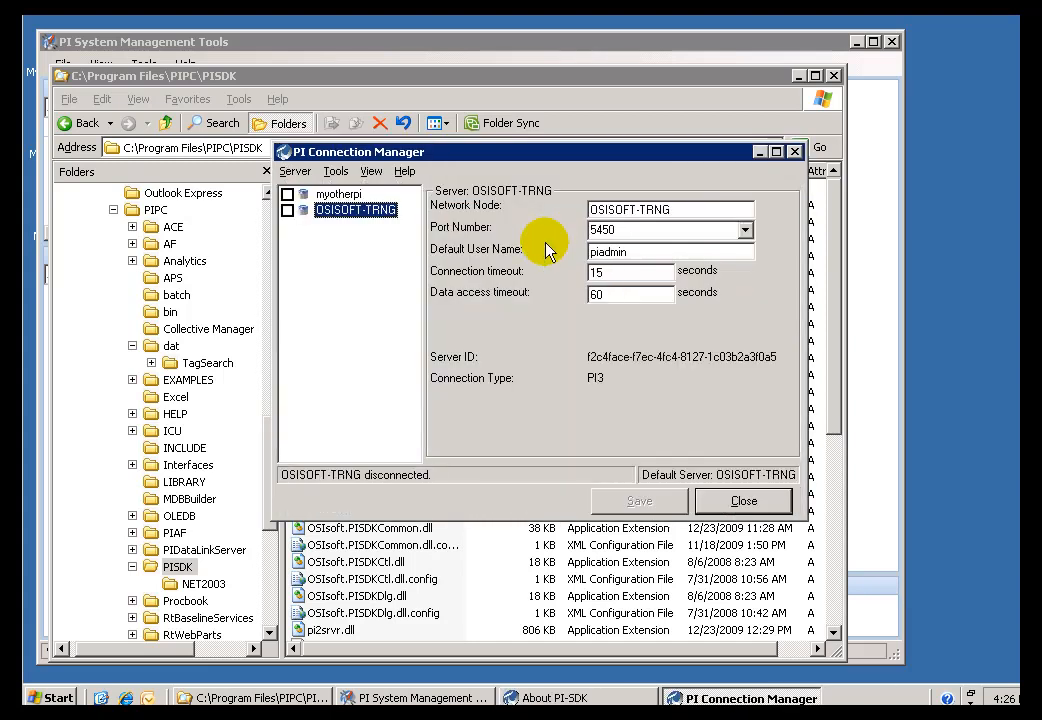
left_click(741, 502)
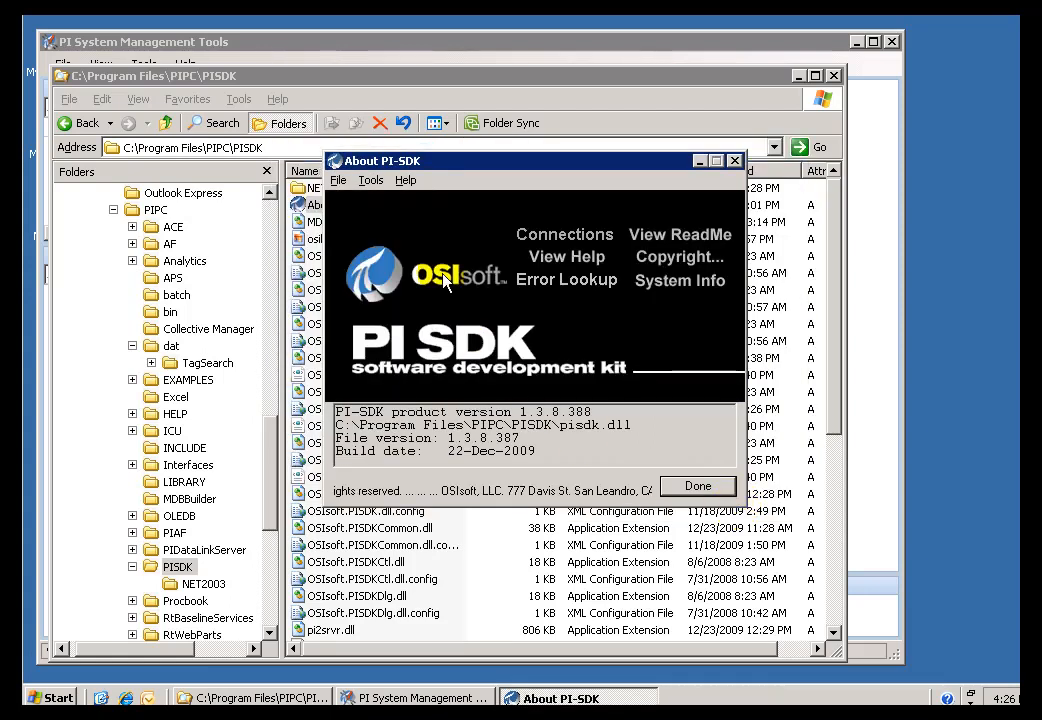
left_click(562, 240)
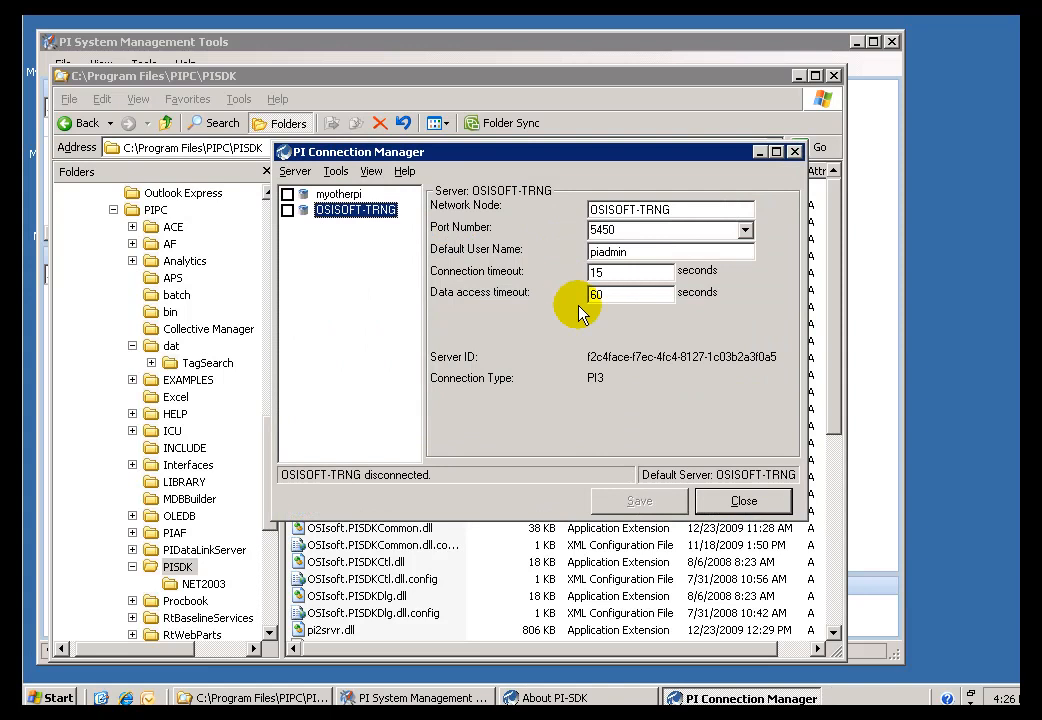
left_click(732, 505)
left_click(693, 484)
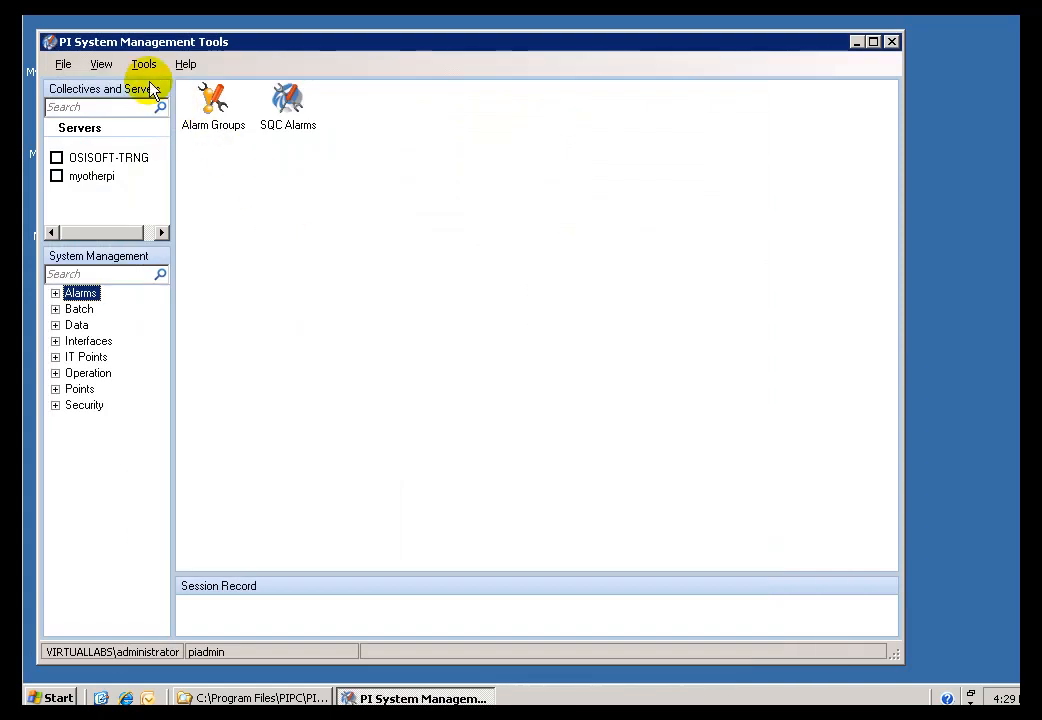
In PI System Management Tools, open the PI Connection Manager and bring up its Connection Options.
left_click(142, 64)
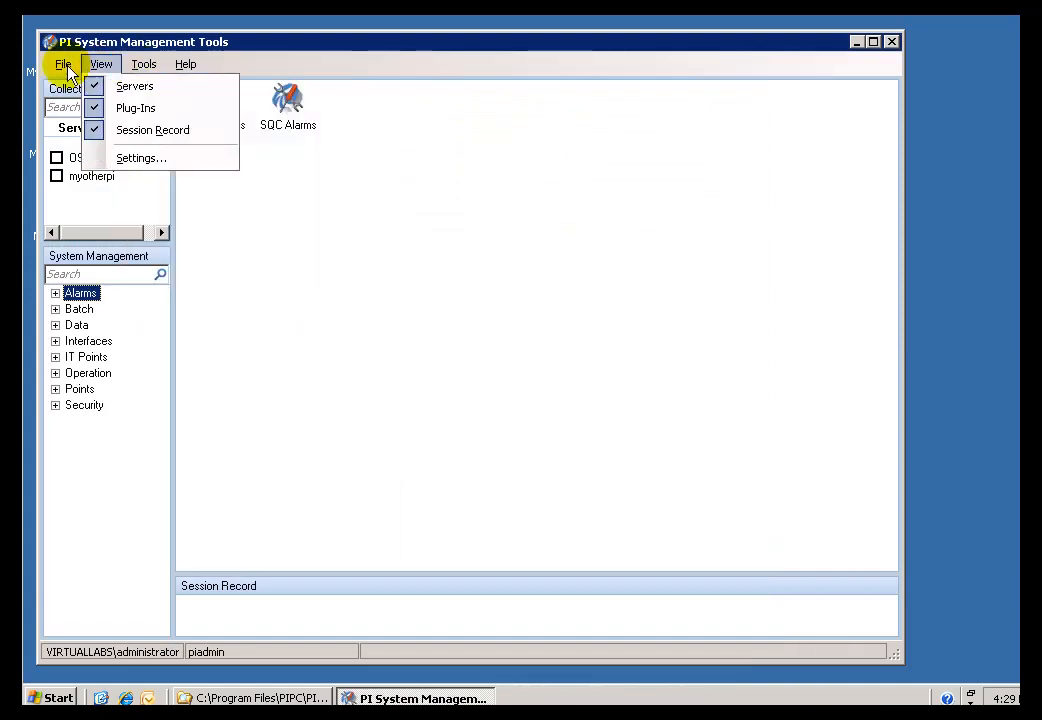
mouse_move(60, 64)
left_click(100, 87)
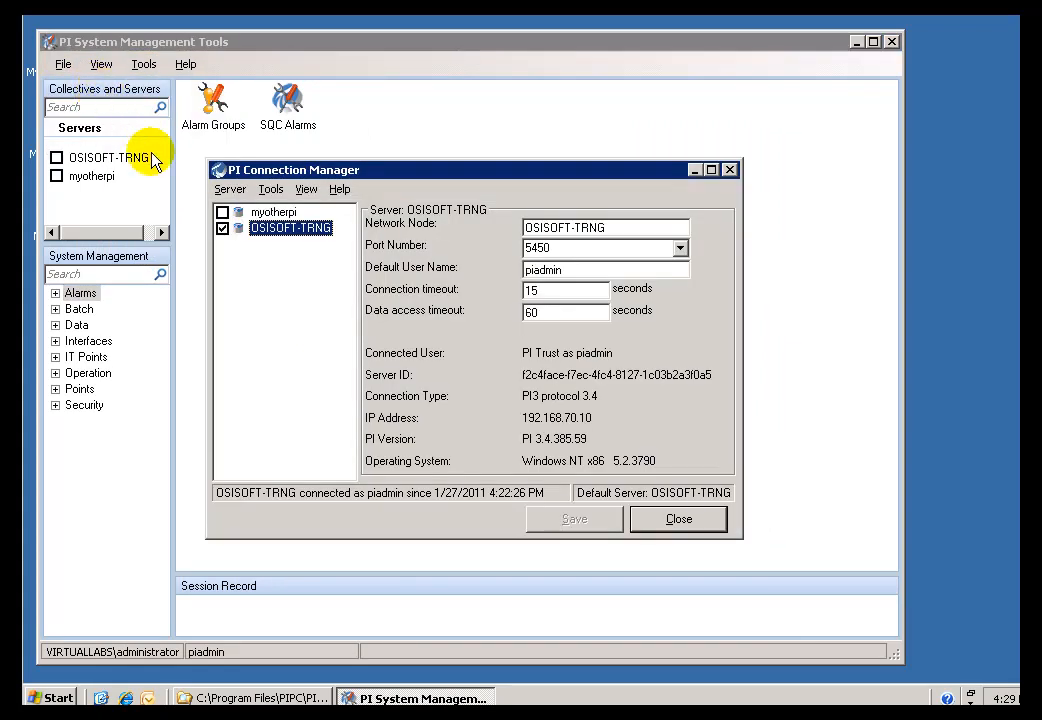
left_click(270, 190)
left_click(282, 207)
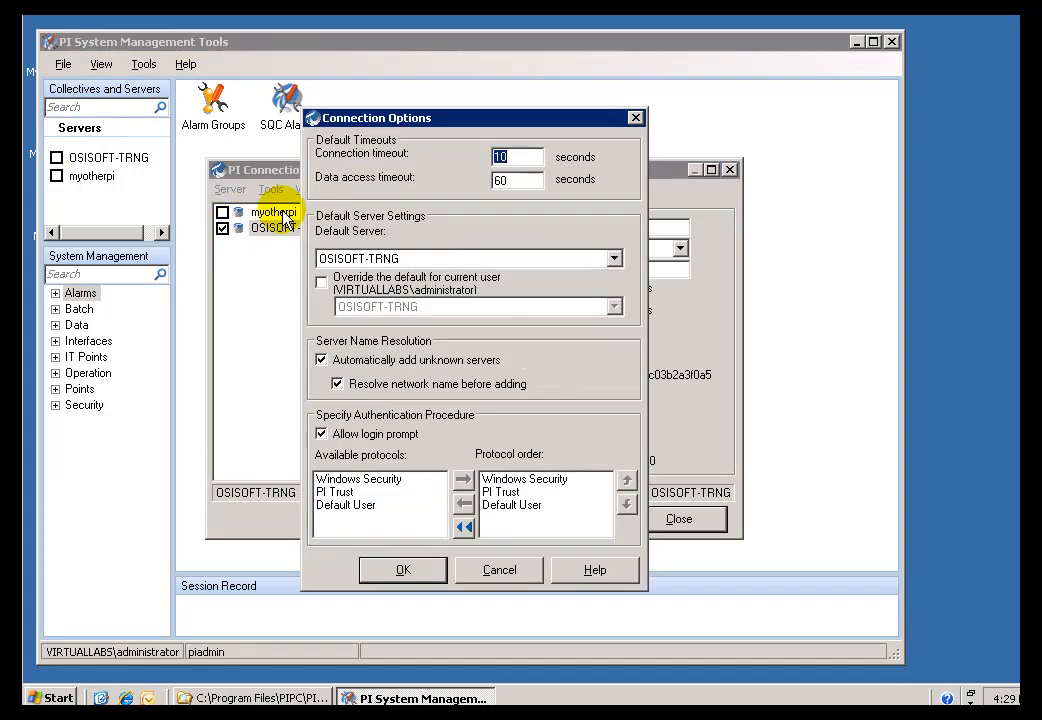
Choose OSISOFT-TRNG as the default server from the available servers and accept the connection options.
left_click(614, 258)
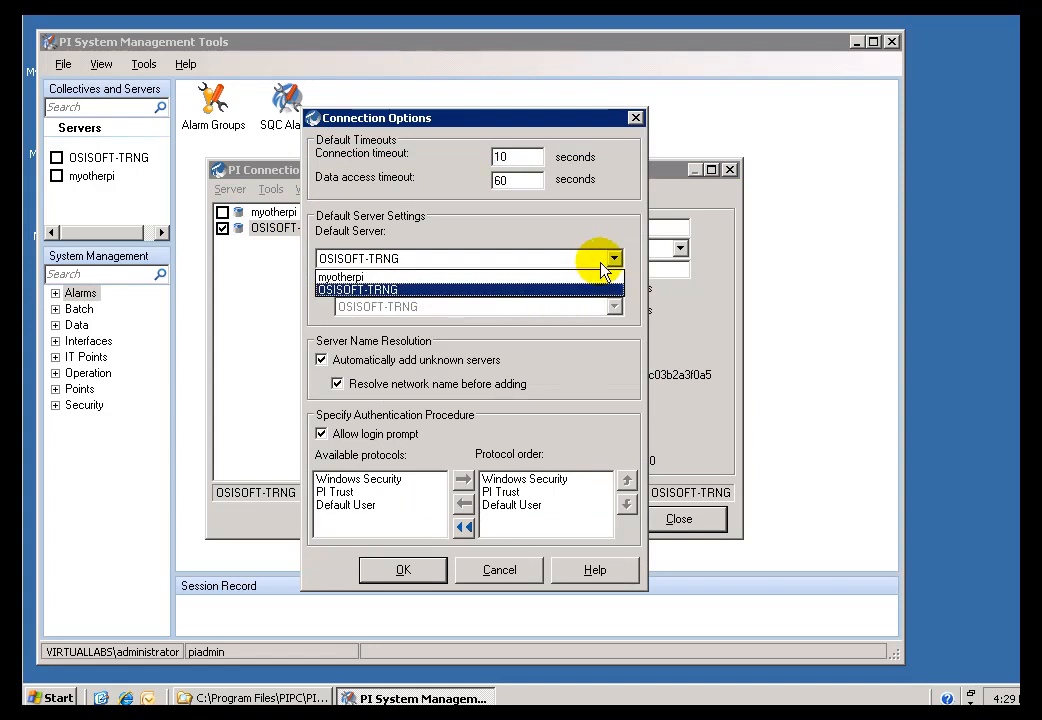
left_click(435, 264)
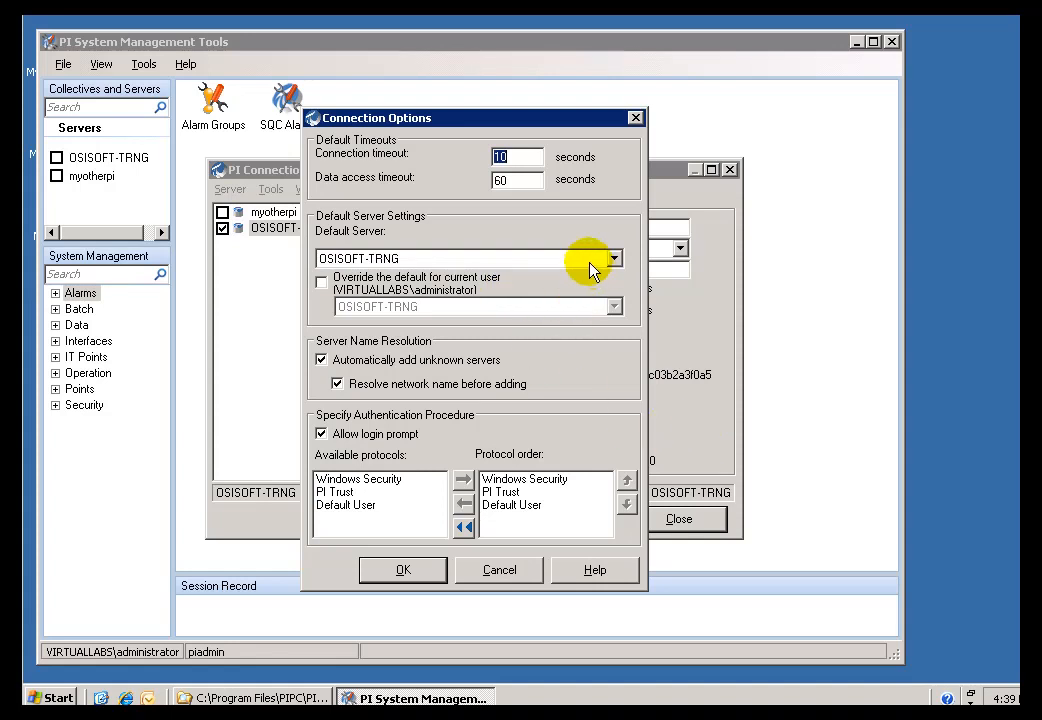
left_click(402, 260)
left_click(372, 287)
left_click(405, 577)
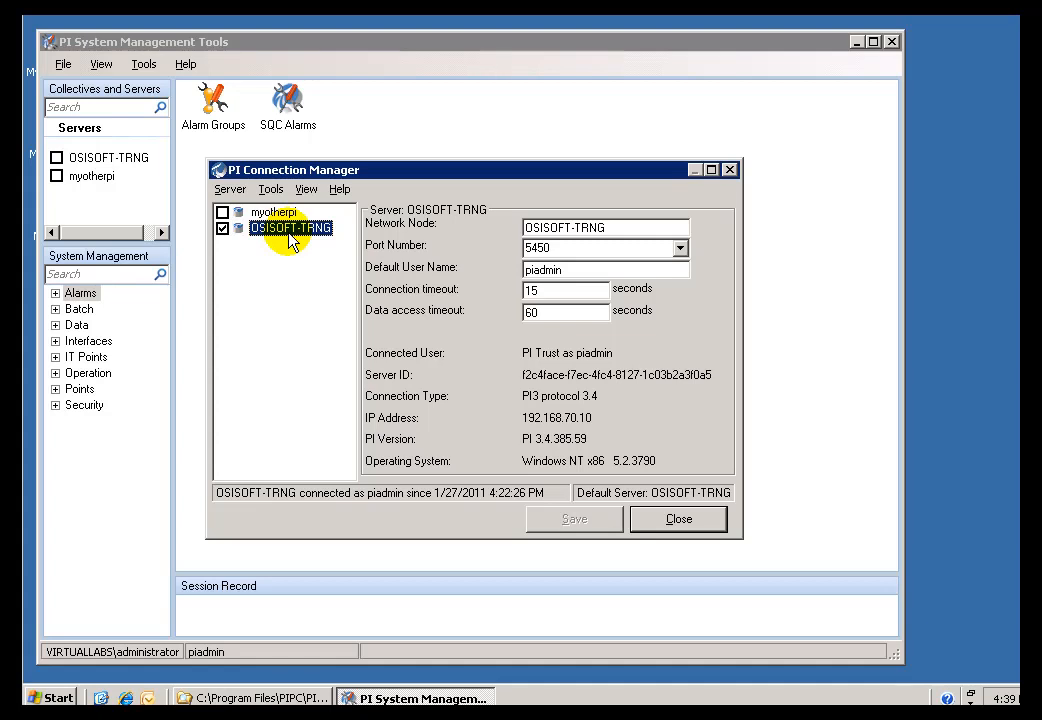
Reopen the Connection Options, reselect OSISOFT-TRNG as the default server and accept the settings.
left_click(271, 189)
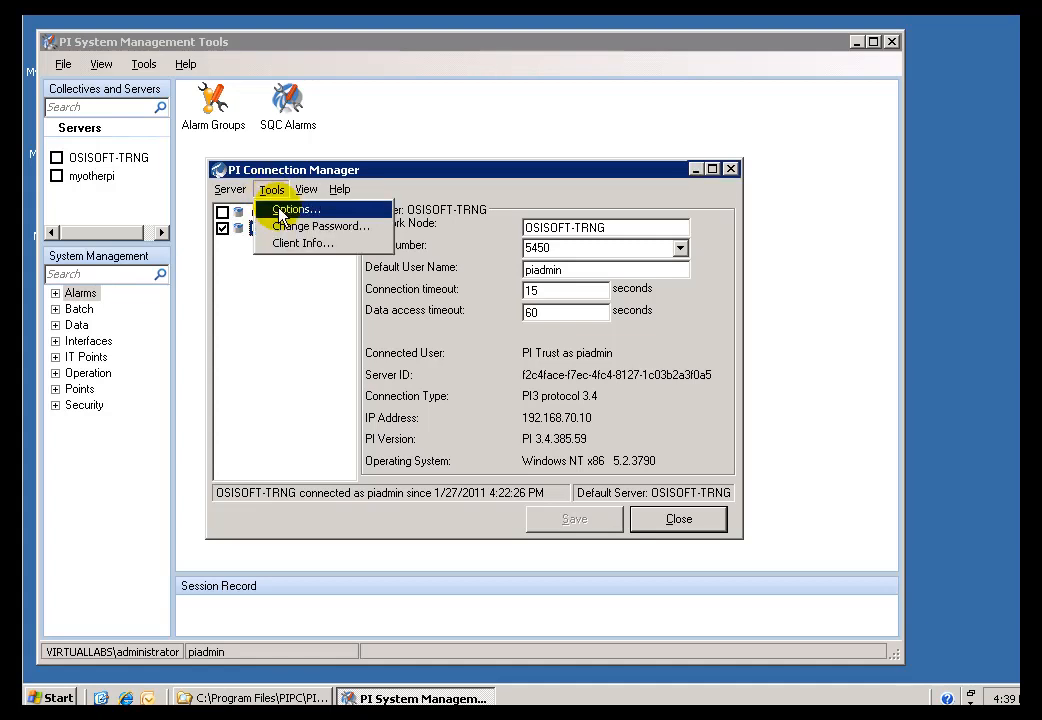
left_click(280, 210)
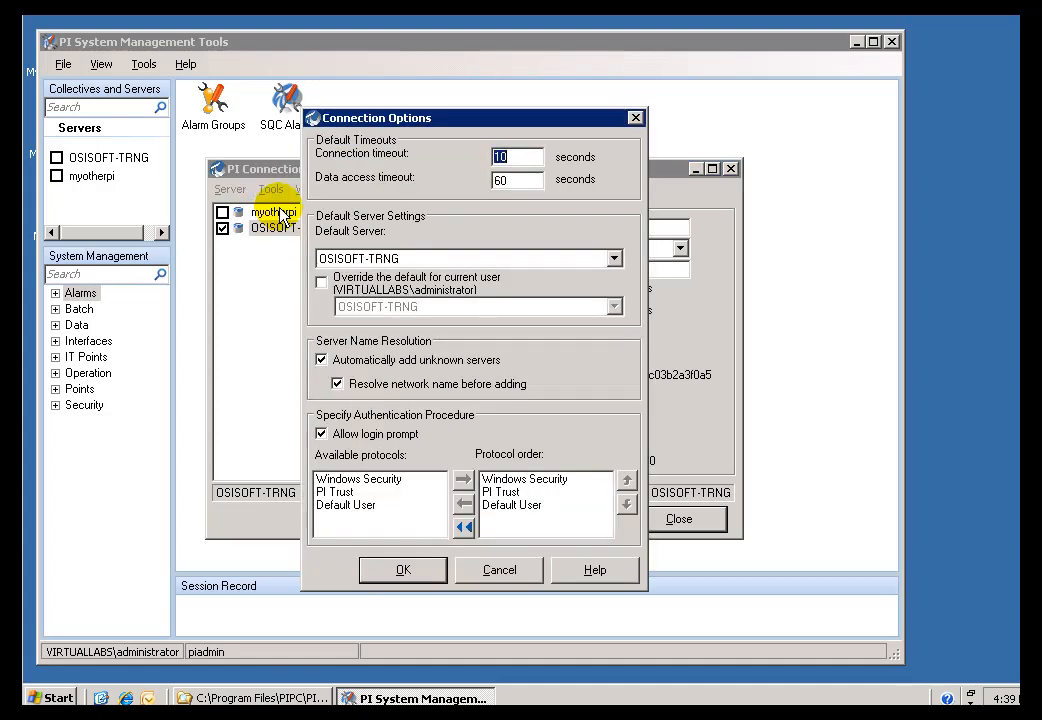
left_click(411, 262)
left_click(396, 287)
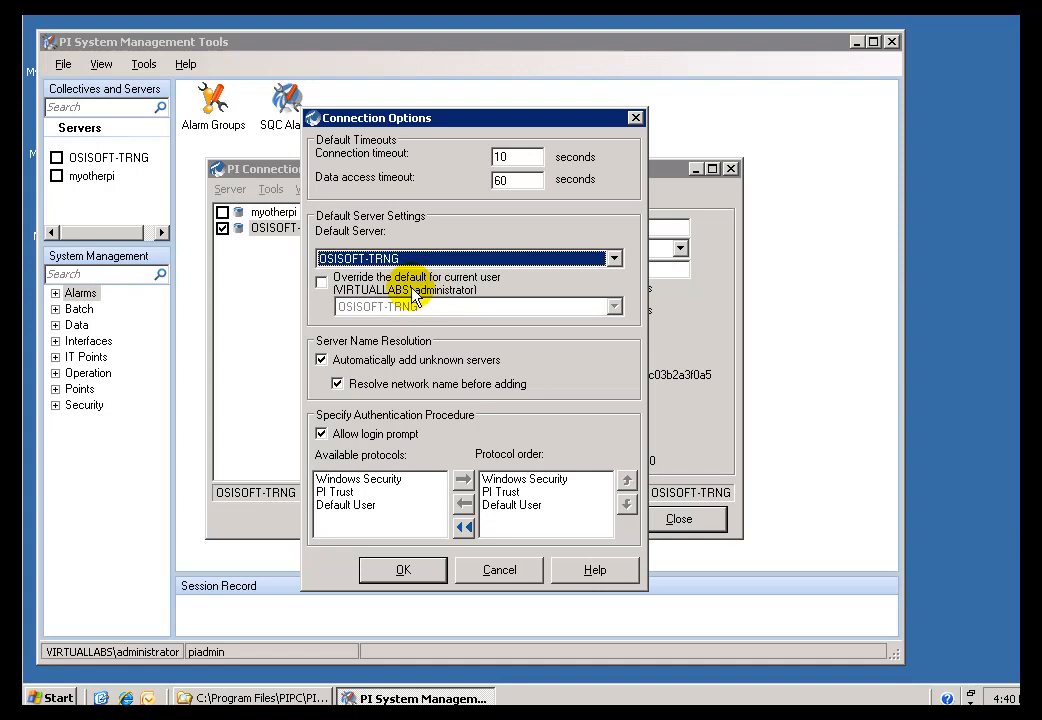
left_click(406, 572)
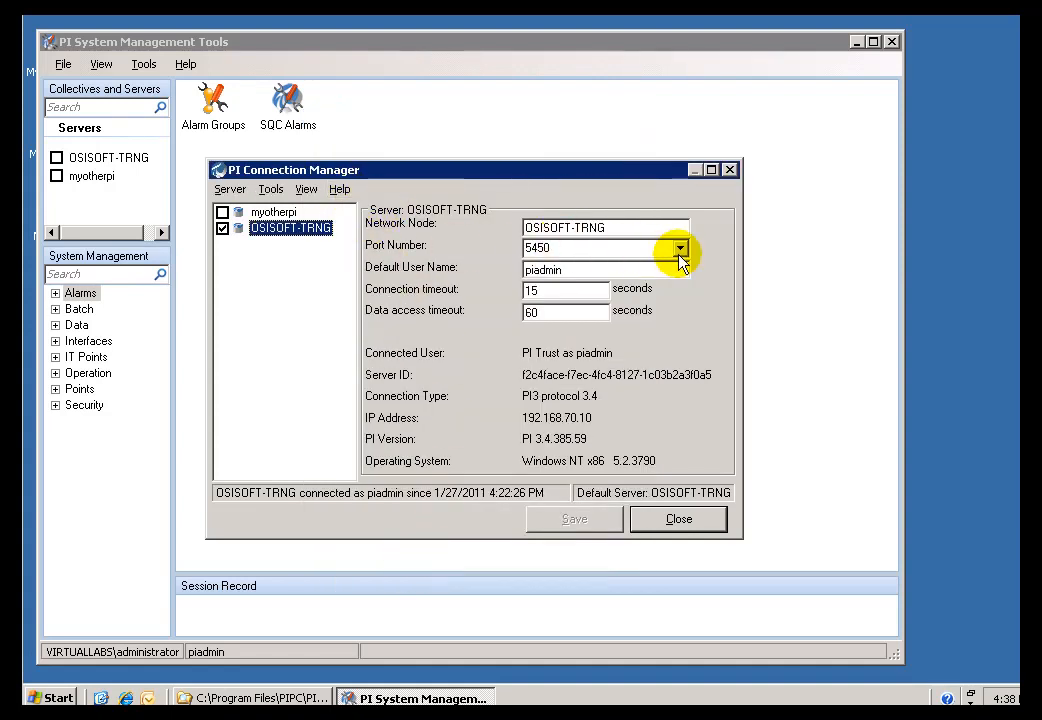
Select port number 5450 for the OSISOFT-TRNG server and close the PI Connection Manager.
left_click(600, 258)
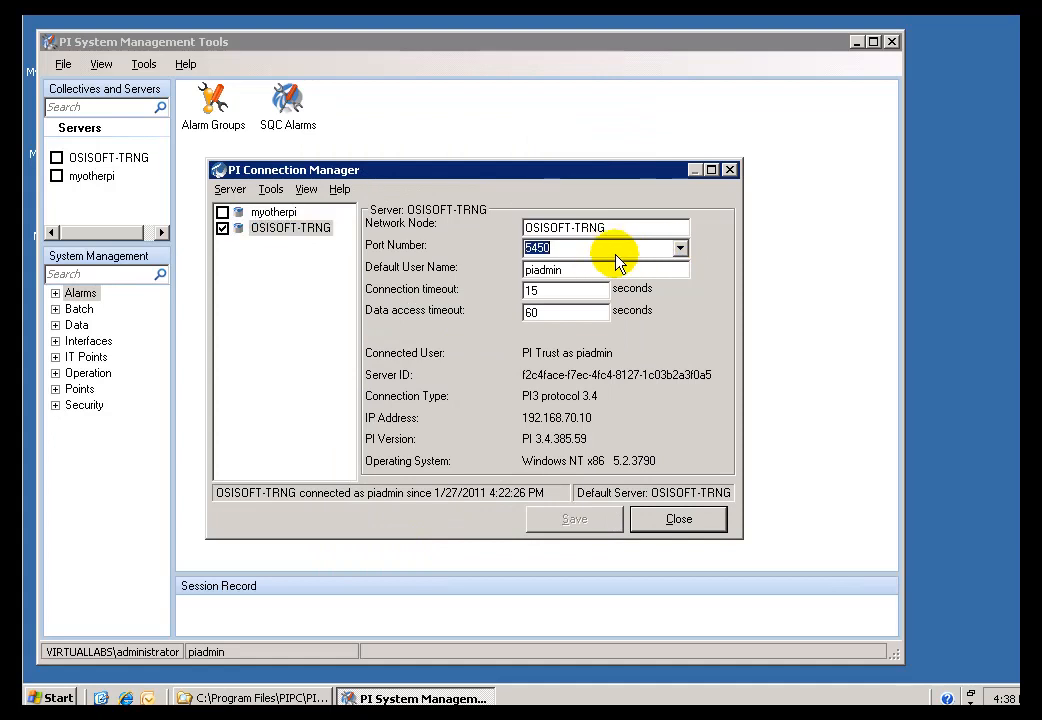
left_click(681, 250)
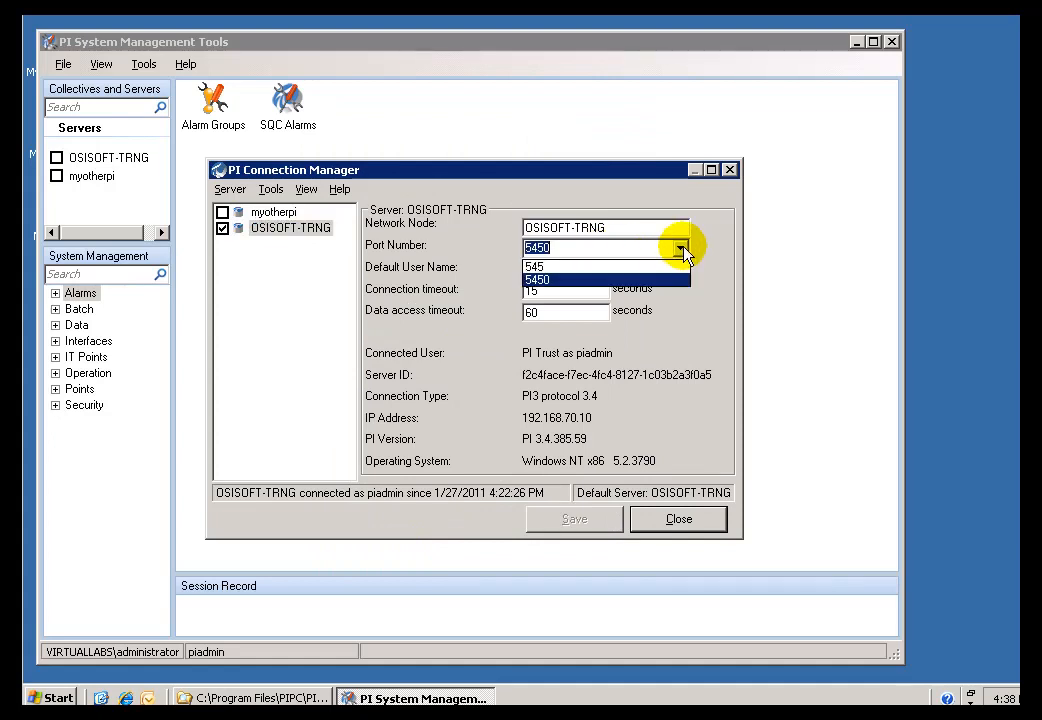
left_click(556, 280)
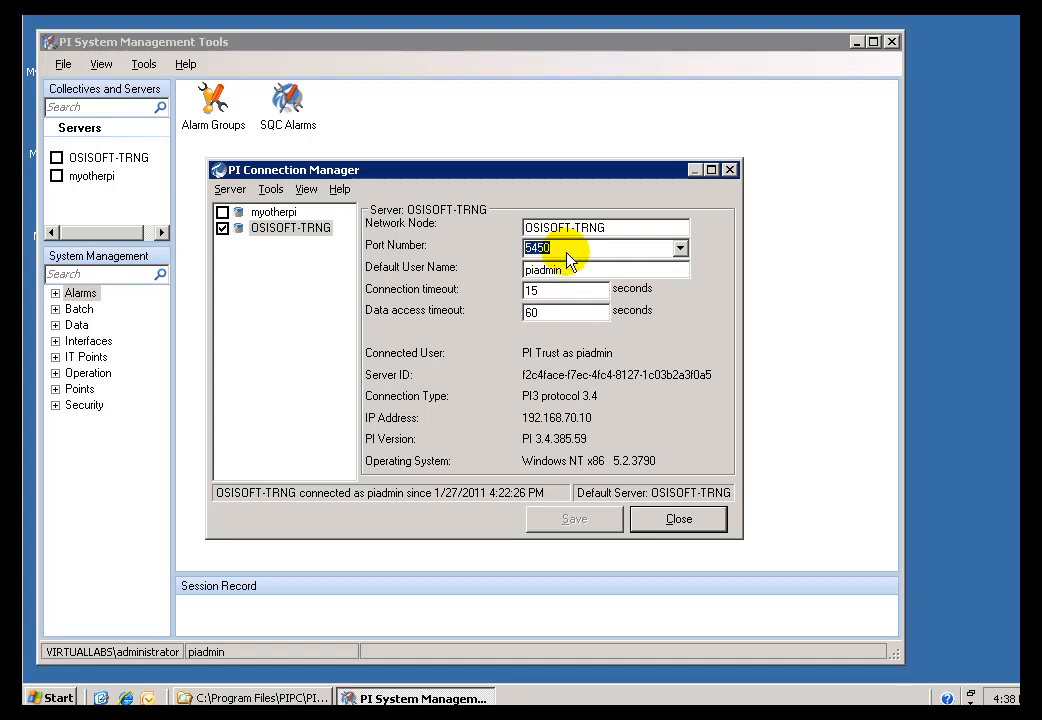
left_click(668, 520)
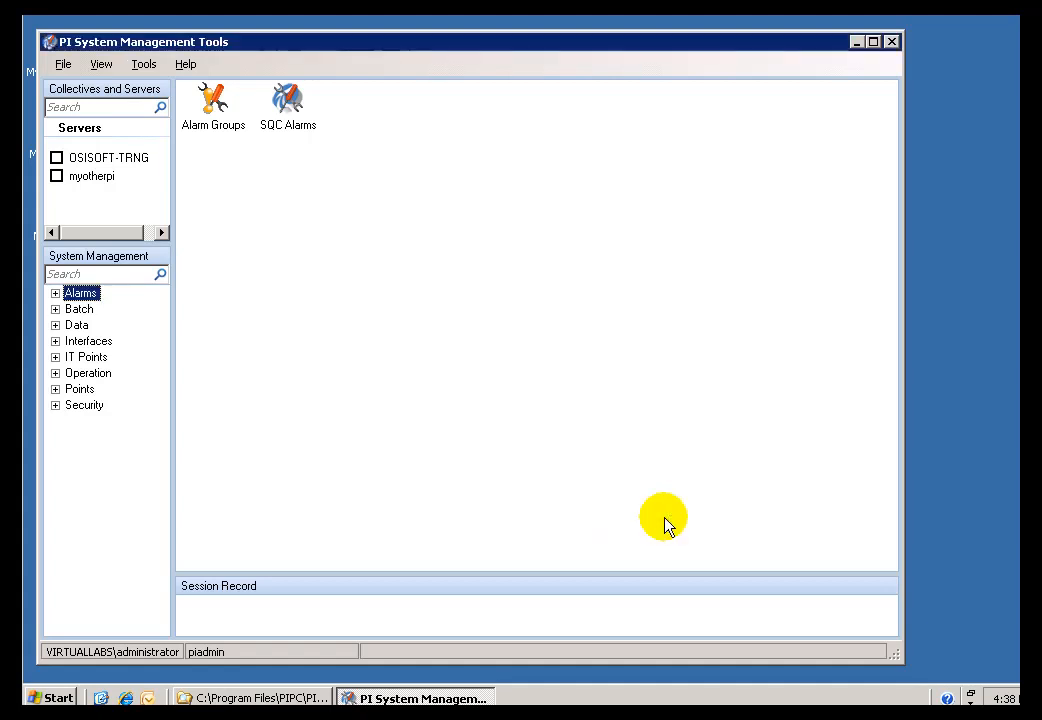